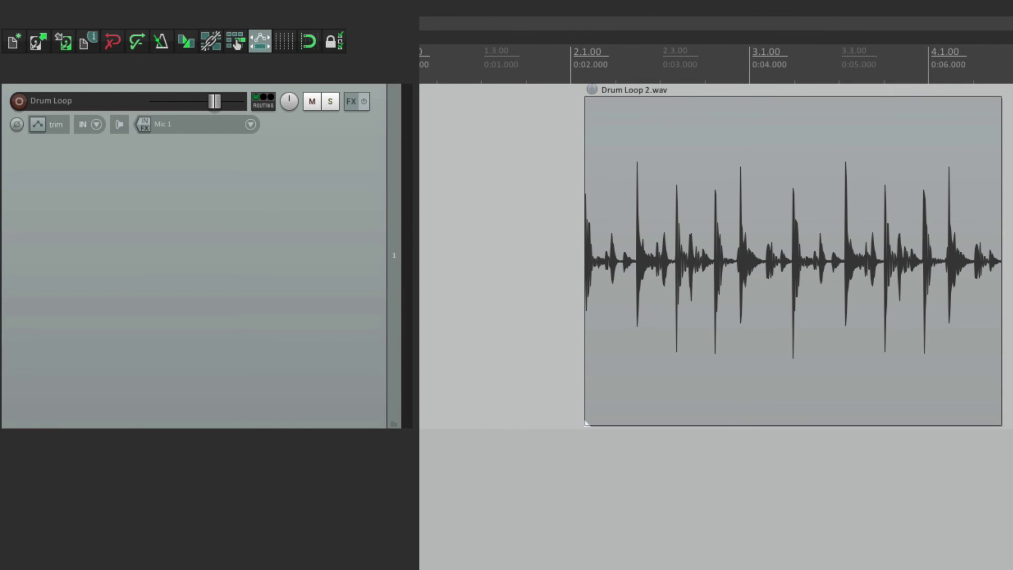
Show grid lines and check Snap/Grid Settings, leaving grid line spacing at 1/4.
{"action": "left_click", "coordinate": [290, 49]}
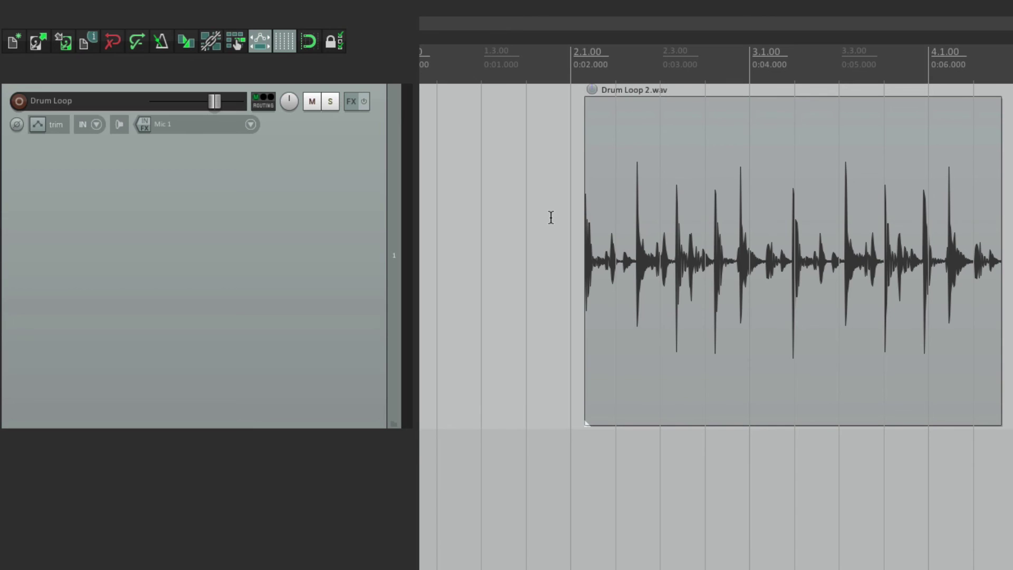
{"action": "right_click", "coordinate": [285, 46]}
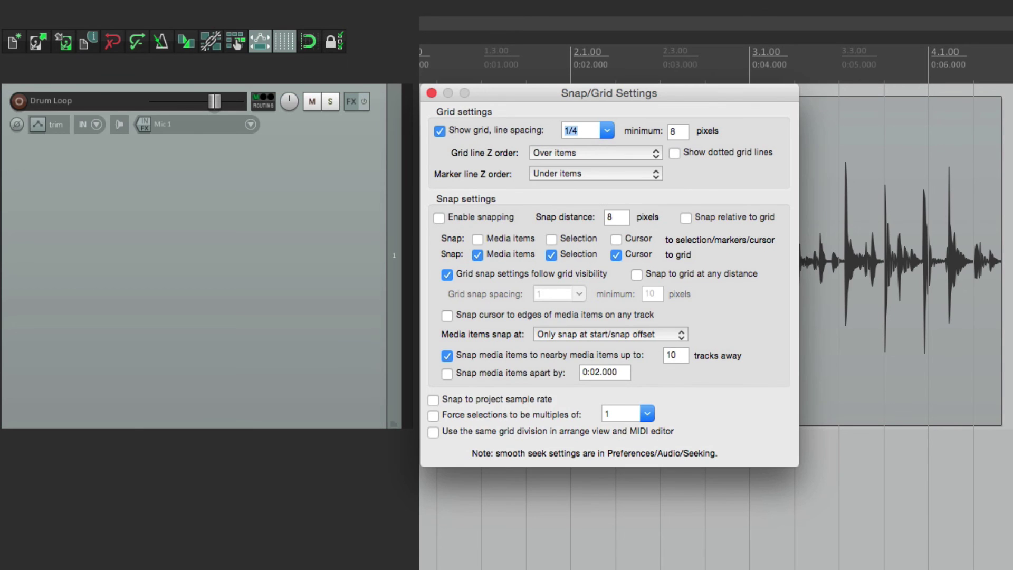
{"action": "left_click", "coordinate": [607, 133]}
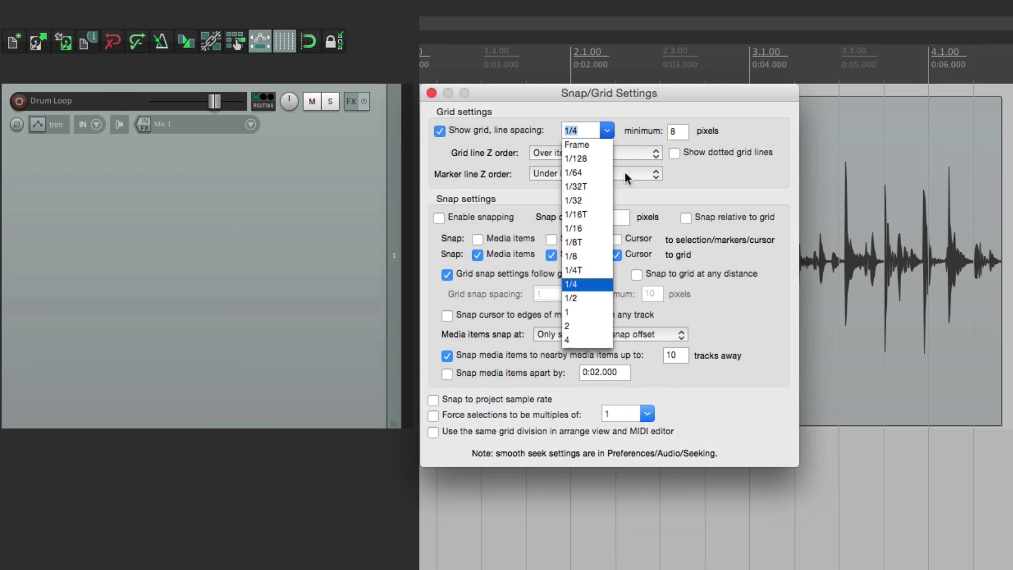
{"action": "left_click", "coordinate": [698, 175]}
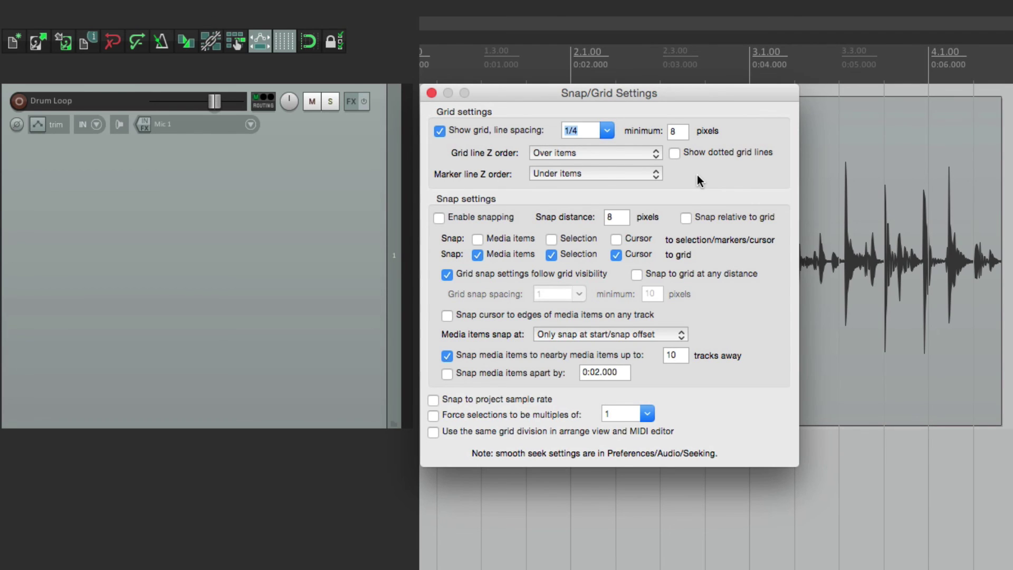
Enable snapping from the magnet button's snap and grid settings.
{"action": "left_click", "coordinate": [433, 94]}
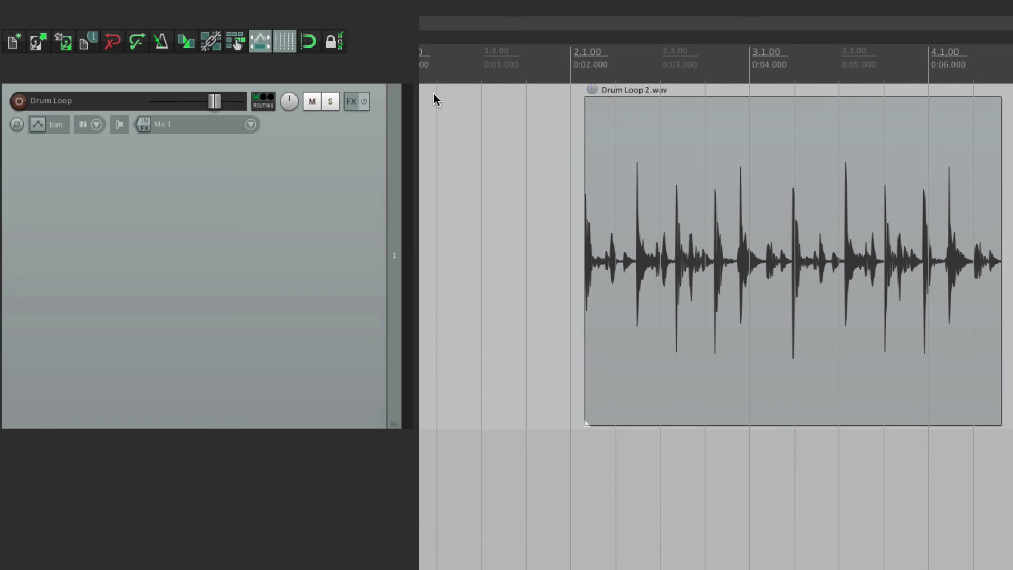
{"action": "right_click", "coordinate": [312, 44]}
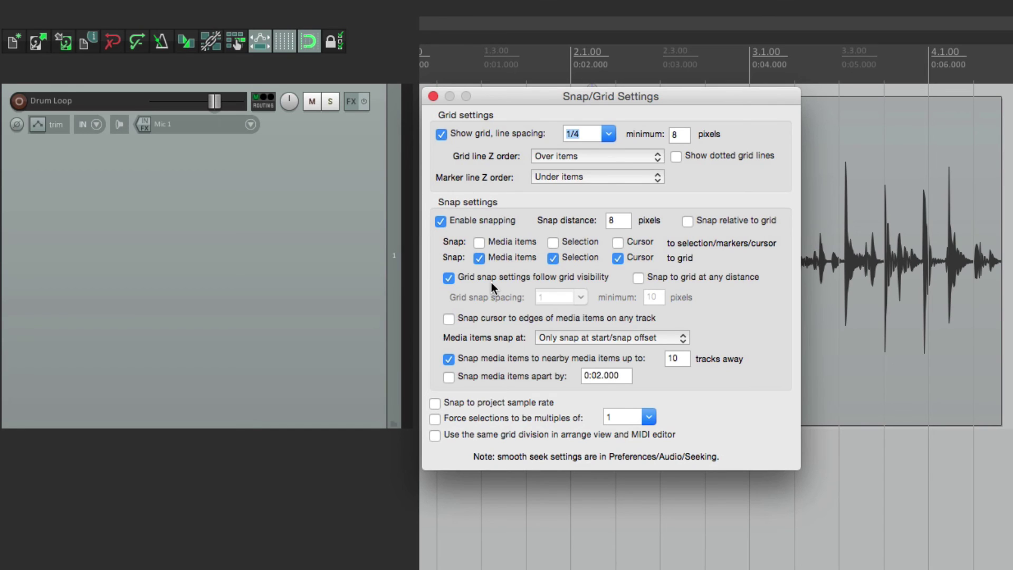
{"action": "left_click", "coordinate": [433, 96]}
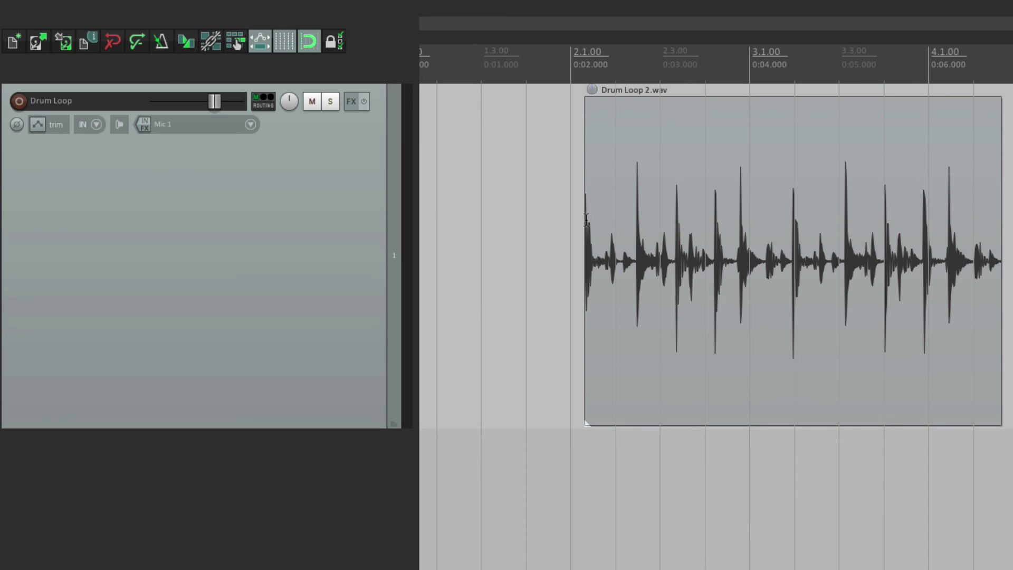
Slide Drum Loop 2.wav to just after bar 2.1.00, then toggle grid lines off and on.
{"action": "left_click_drag", "start_coordinate": [647, 161], "coordinate": [681, 165]}
{"action": "left_click", "coordinate": [286, 45]}
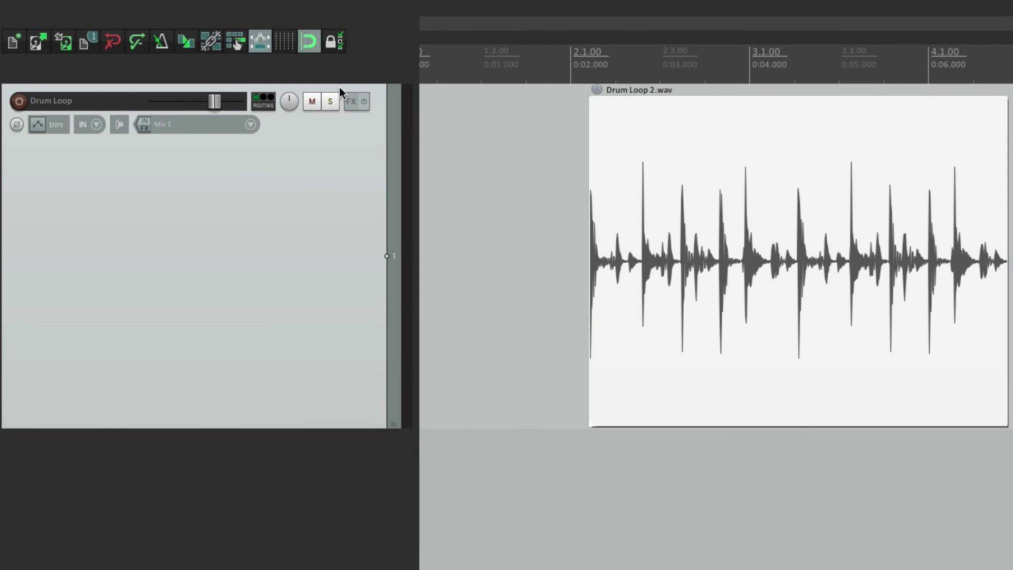
{"action": "left_click", "coordinate": [286, 46]}
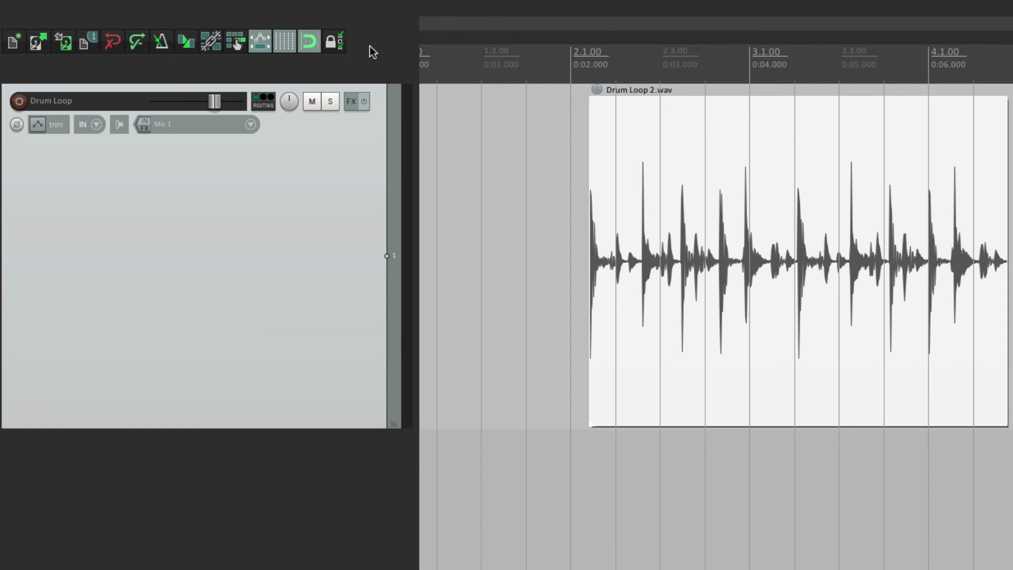
Confirm the 1/4 grid spacing, then place the edit cursor just before Drum Loop 2.wav.
{"action": "right_click", "coordinate": [310, 44]}
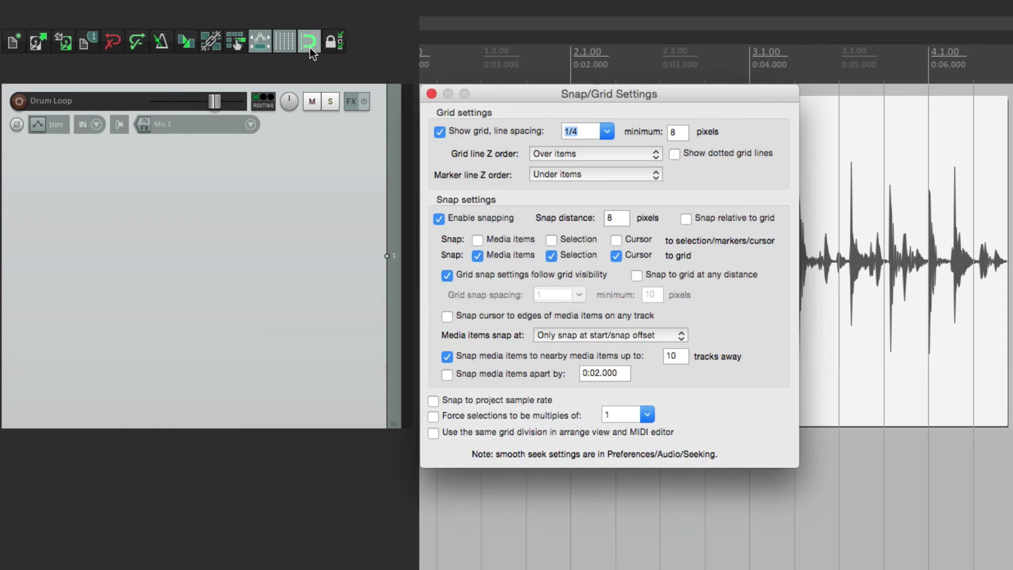
{"action": "left_click", "coordinate": [607, 132]}
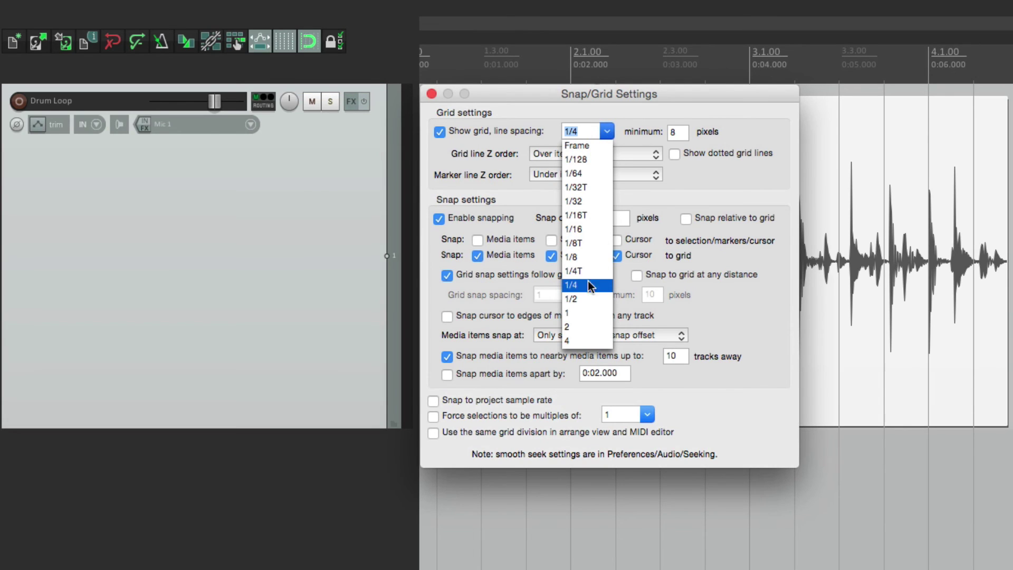
{"action": "left_click", "coordinate": [565, 93]}
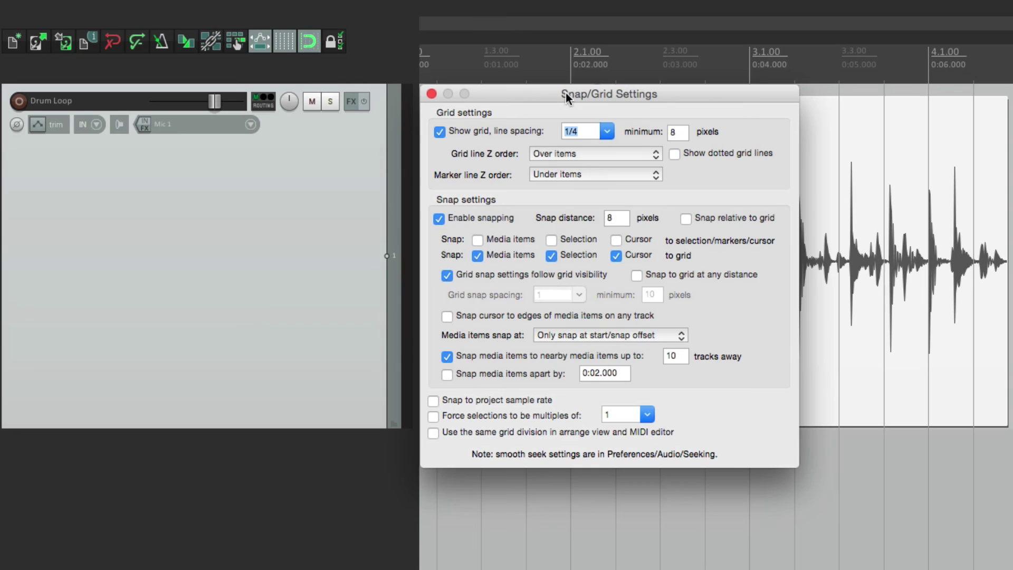
{"action": "left_click", "coordinate": [432, 93]}
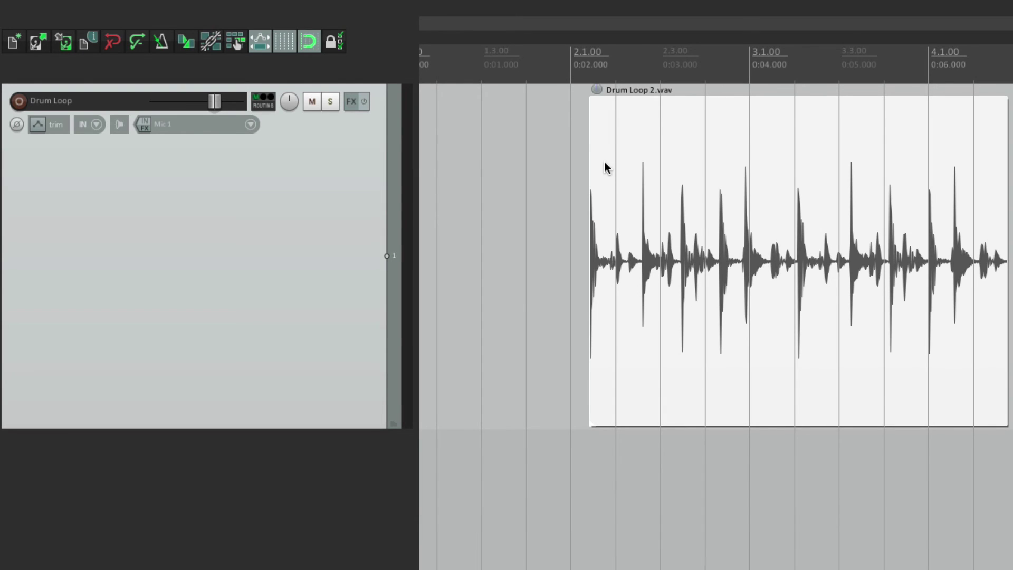
{"action": "left_click", "coordinate": [556, 163]}
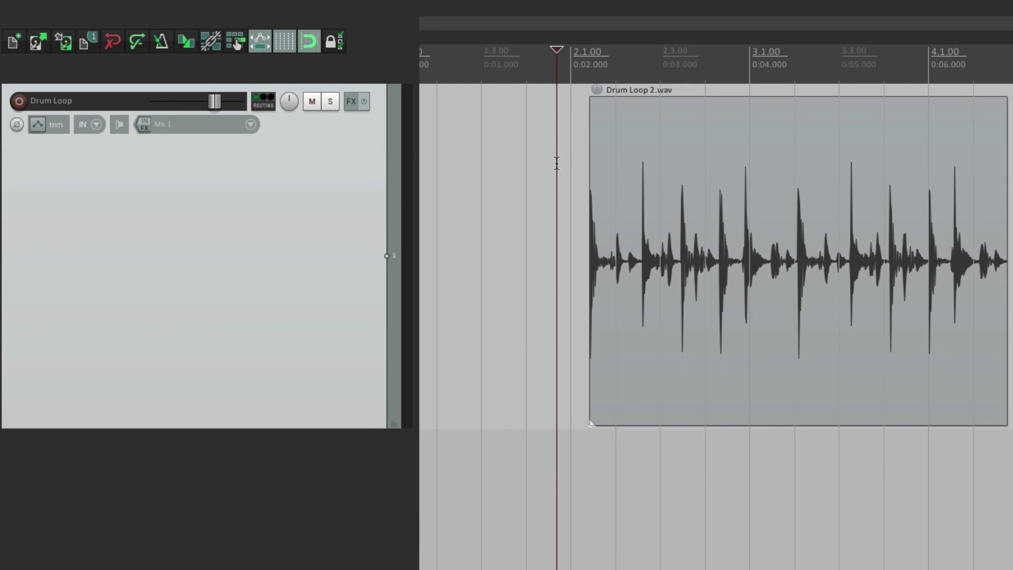
Open the Actions list, filter it by 'grid', and scroll through the matching actions.
{"action": "mouse_move", "coordinate": [519, 3]}
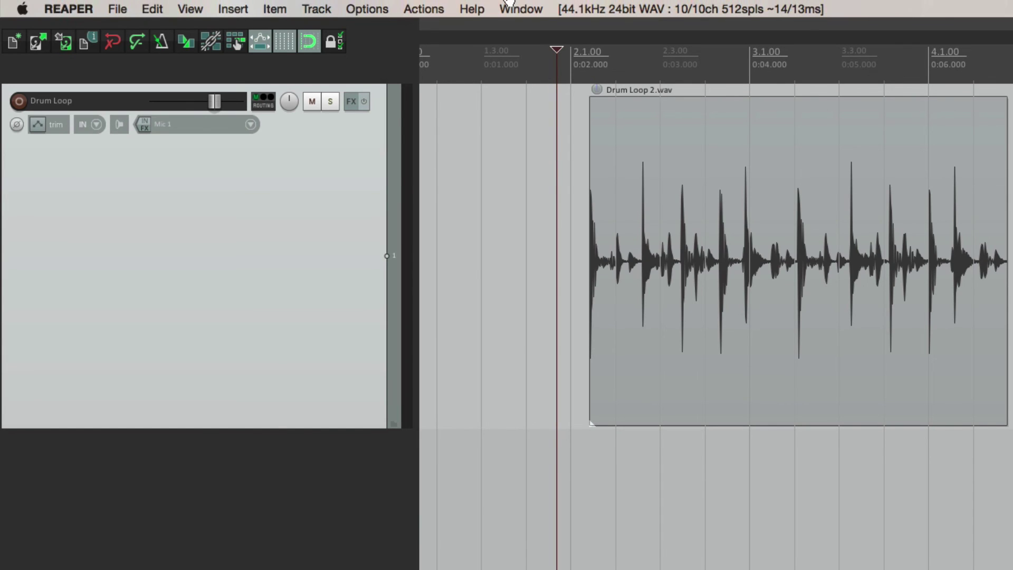
{"action": "left_click", "coordinate": [440, 8]}
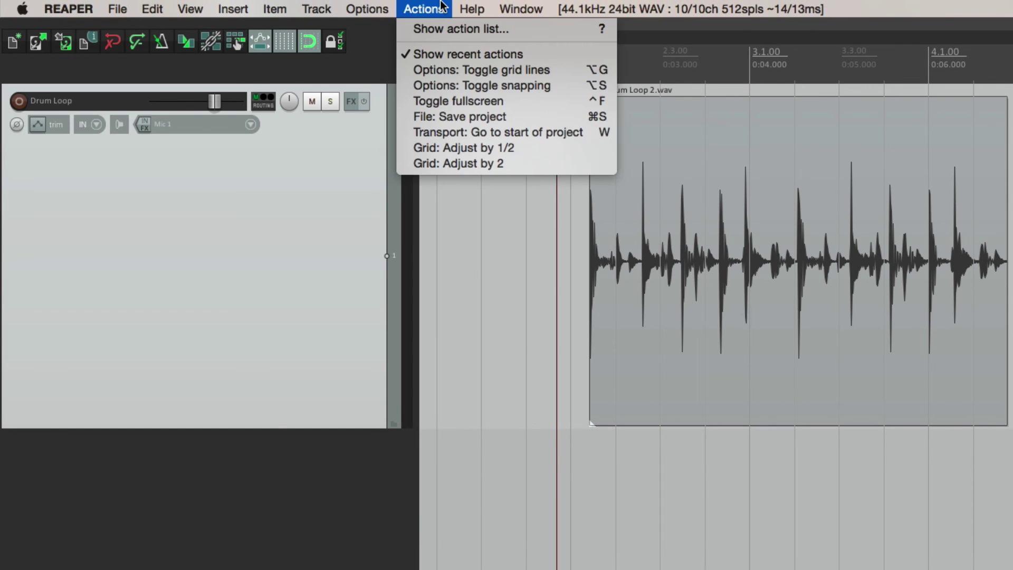
{"action": "left_click", "coordinate": [430, 31]}
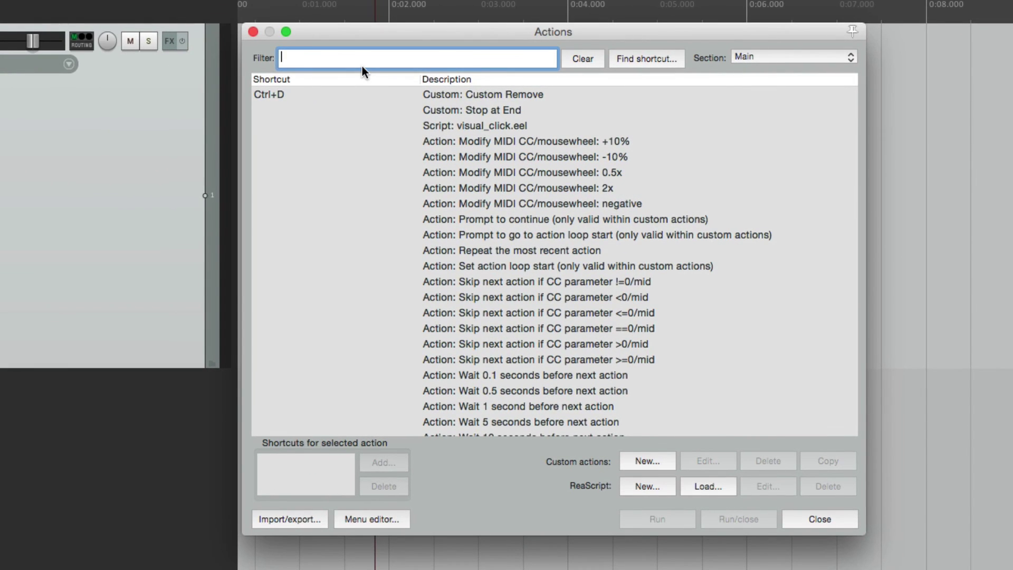
{"action": "type", "text": "grid"}
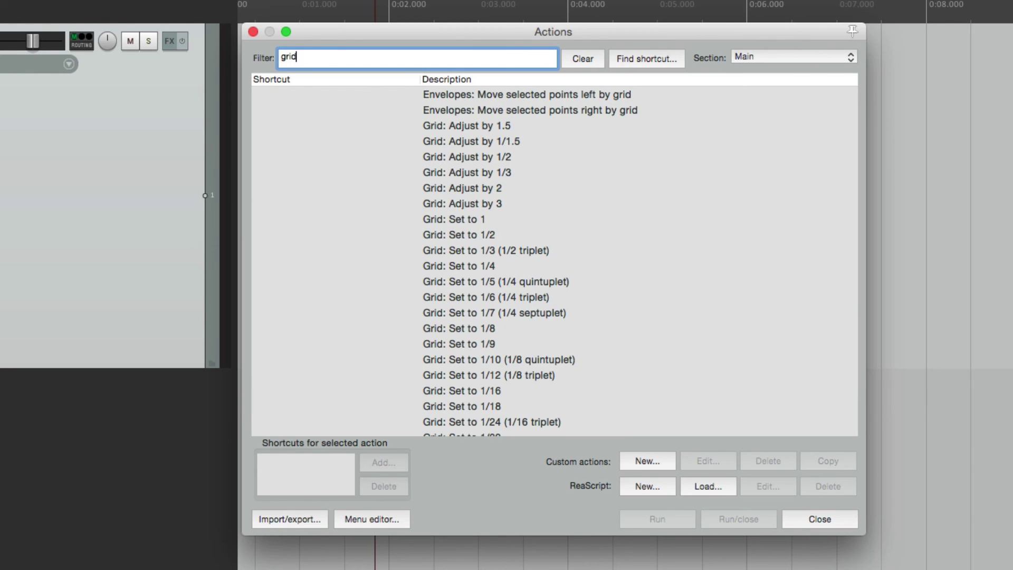
{"action": "scroll", "coordinate": [503, 192], "scroll_direction": "down", "scroll_amount": 1}
{"action": "scroll", "coordinate": [503, 189], "scroll_direction": "down", "scroll_amount": 1}
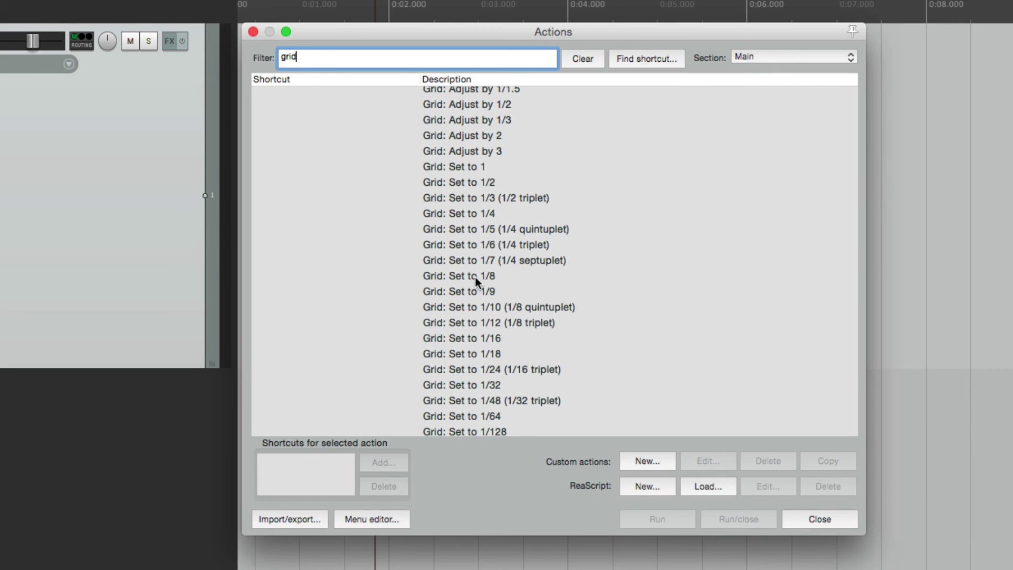
{"action": "scroll", "coordinate": [475, 277], "scroll_direction": "down", "scroll_amount": 10}
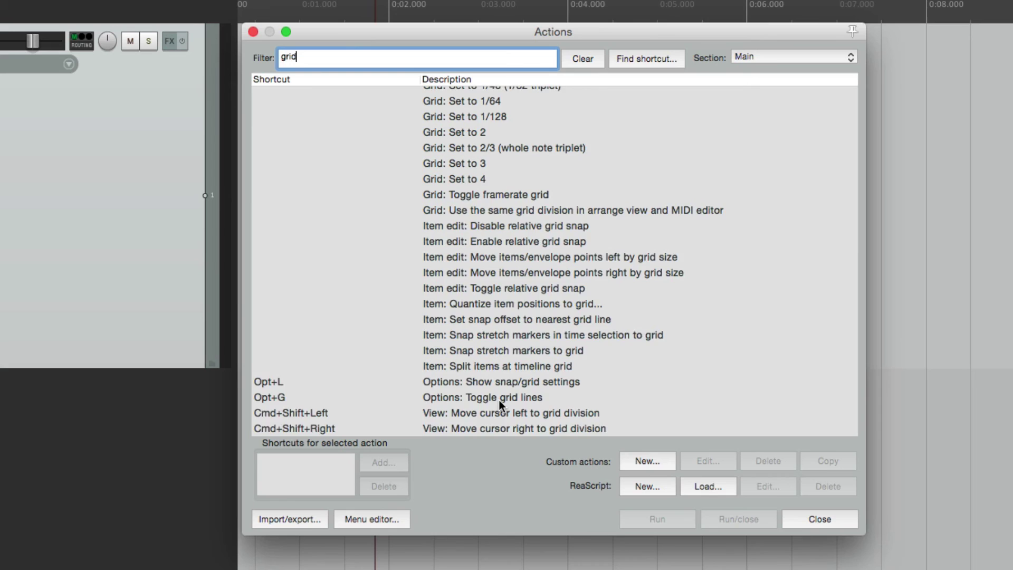
{"action": "scroll", "coordinate": [499, 400], "scroll_direction": "up", "scroll_amount": 5}
{"action": "scroll", "coordinate": [534, 270], "scroll_direction": "up", "scroll_amount": 4}
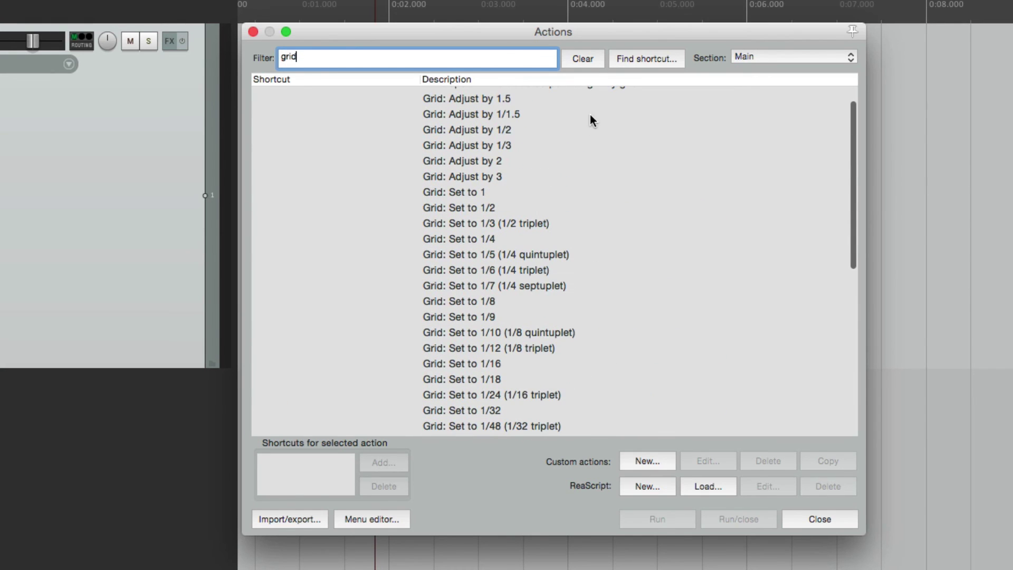
{"action": "scroll", "coordinate": [564, 186], "scroll_direction": "up", "scroll_amount": 1}
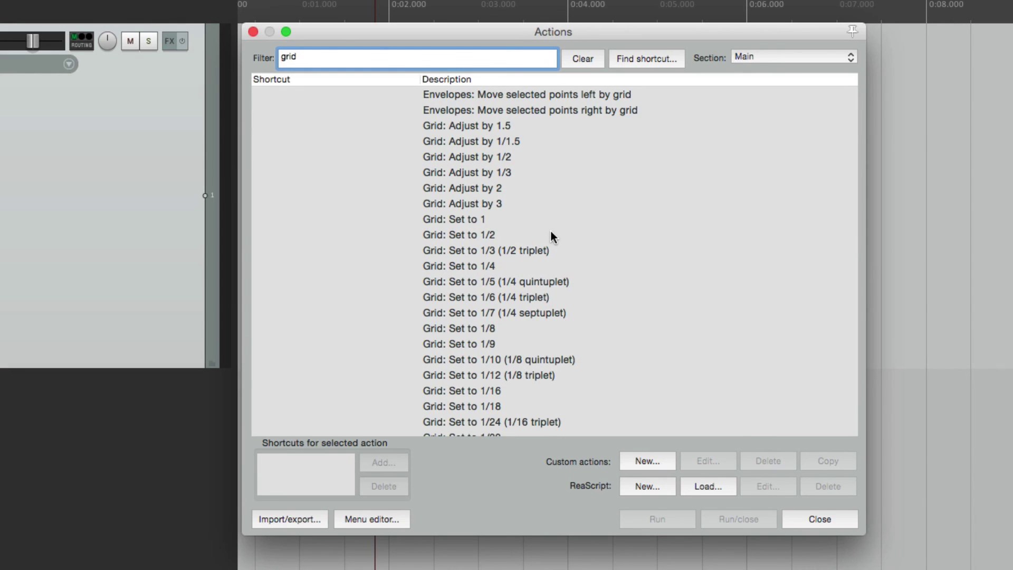
Assign Ctrl+Page Up as the shortcut for Grid: Adjust by 2.
{"action": "left_click", "coordinate": [529, 169]}
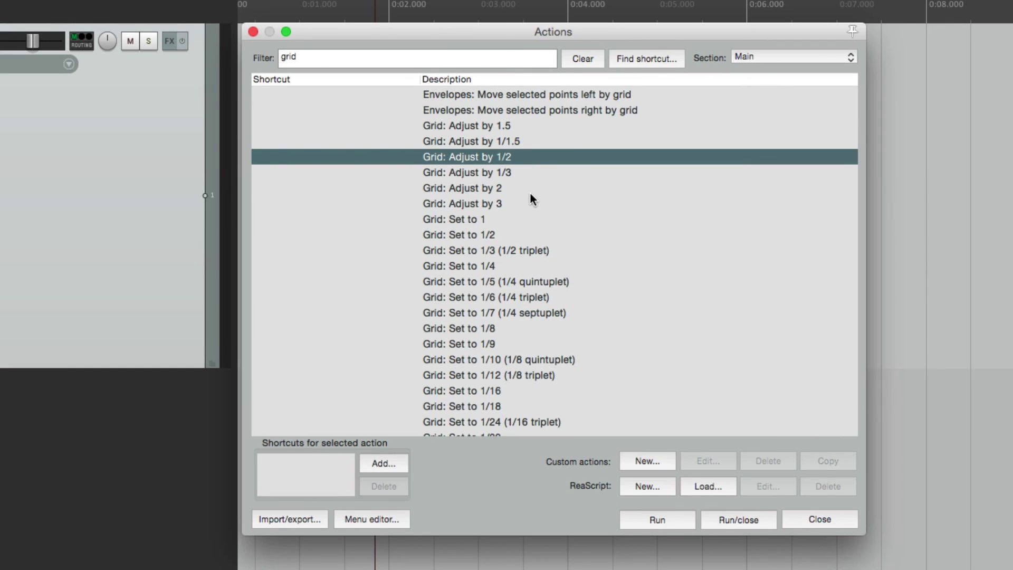
{"action": "left_click", "coordinate": [531, 193]}
{"action": "left_click", "coordinate": [530, 158]}
{"action": "left_click", "coordinate": [528, 188]}
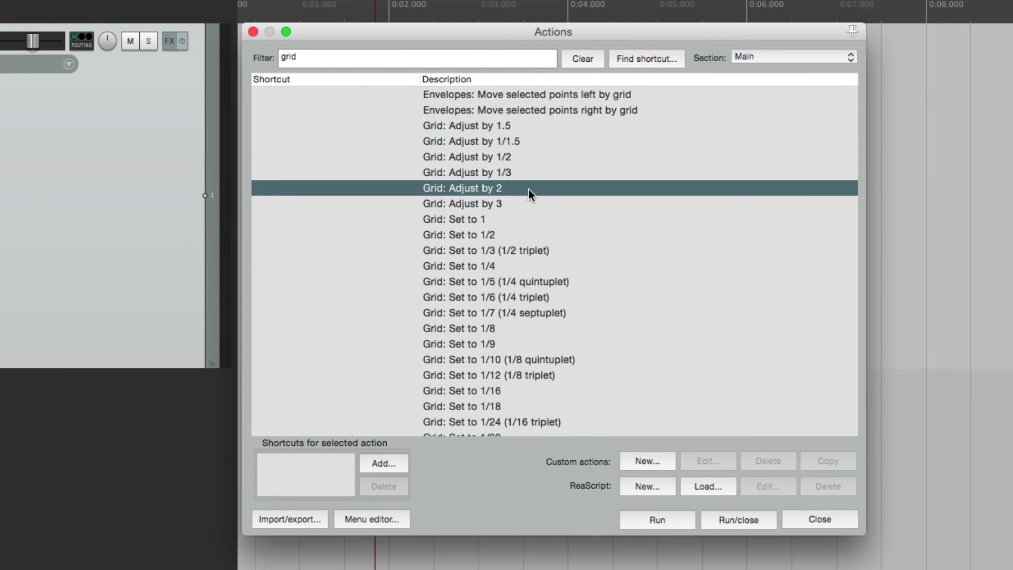
{"action": "left_click", "coordinate": [392, 459]}
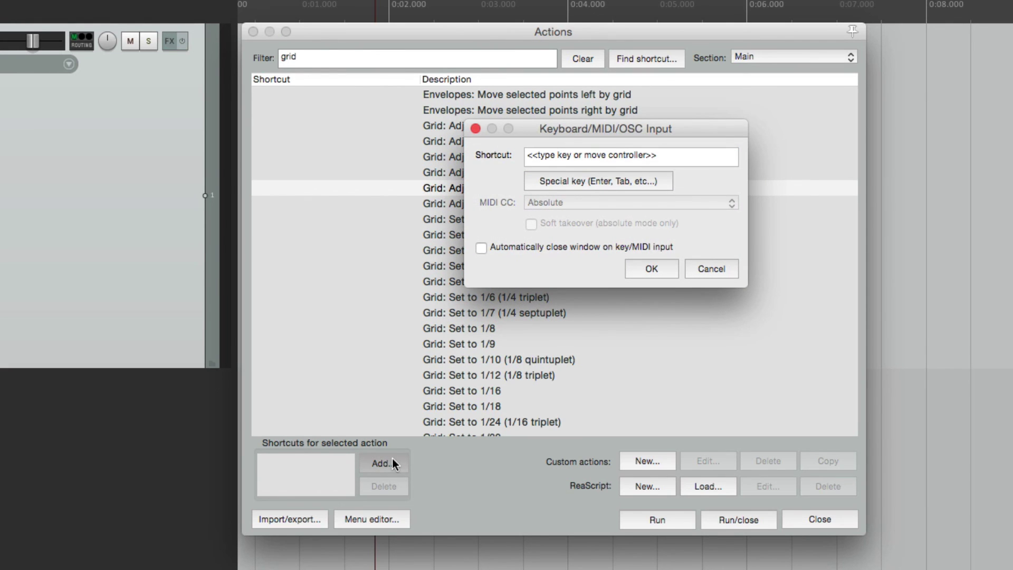
{"action": "key", "text": "ctrl+Page_Up"}
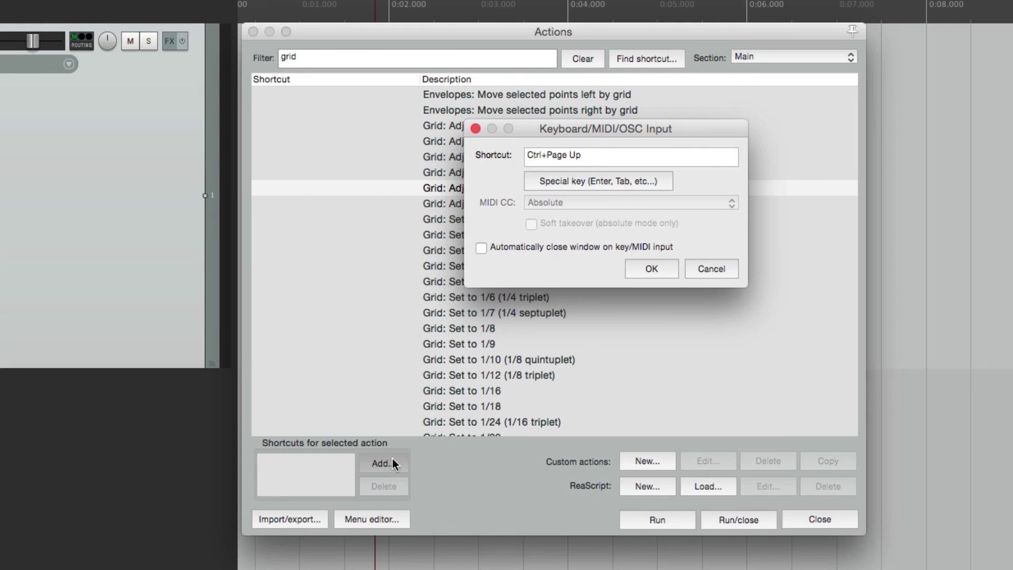
{"action": "key", "text": "Return"}
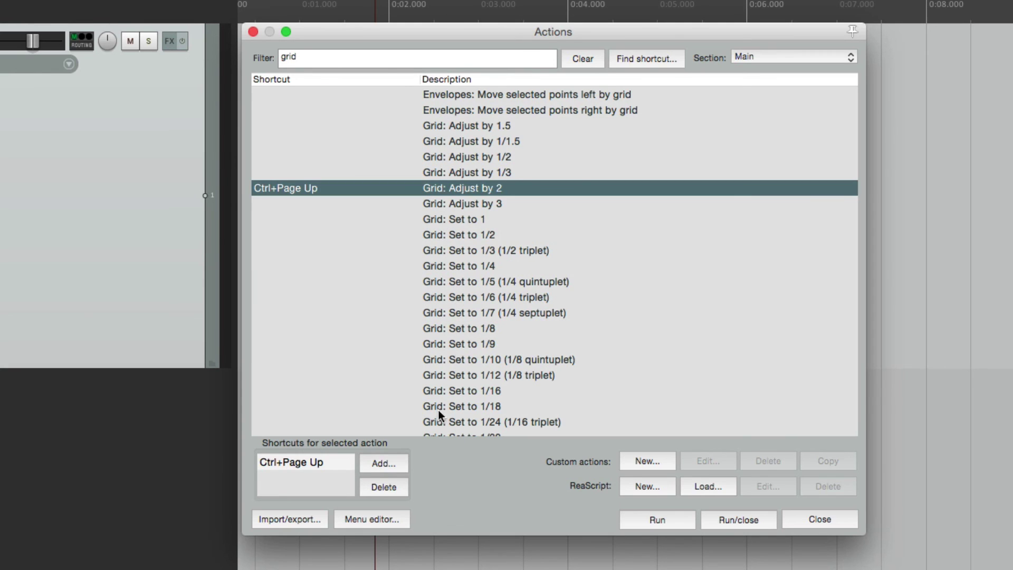
Assign Ctrl+Page Down as the shortcut for Grid: Adjust by 1/2.
{"action": "left_click", "coordinate": [485, 158]}
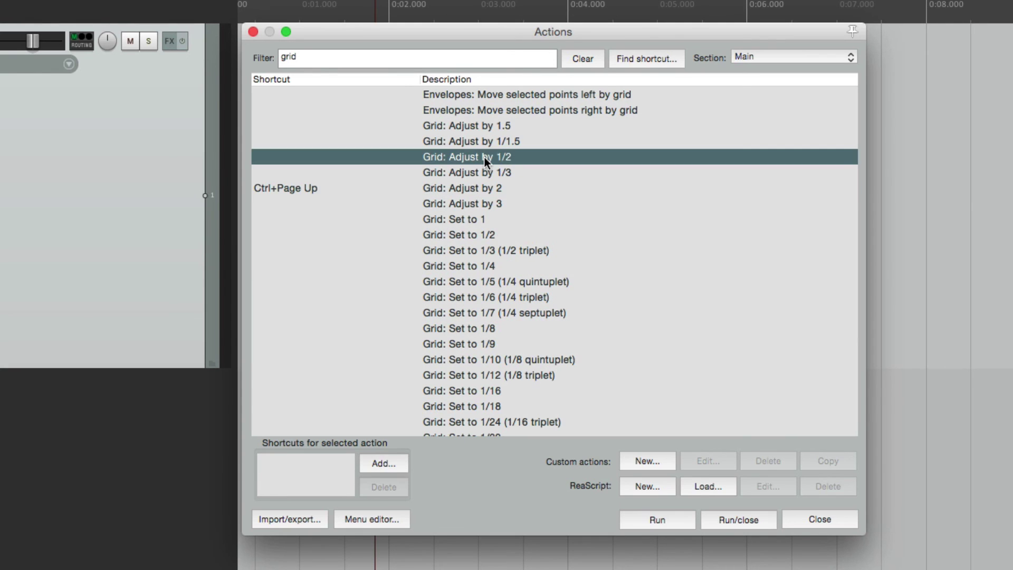
{"action": "left_click", "coordinate": [385, 465]}
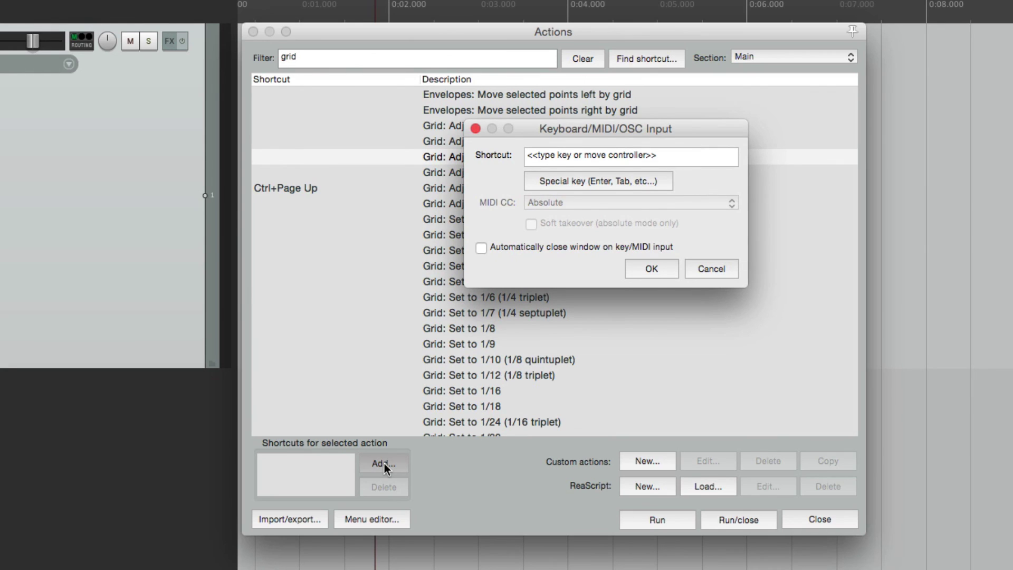
{"action": "key", "text": "ctrl+Page_Down"}
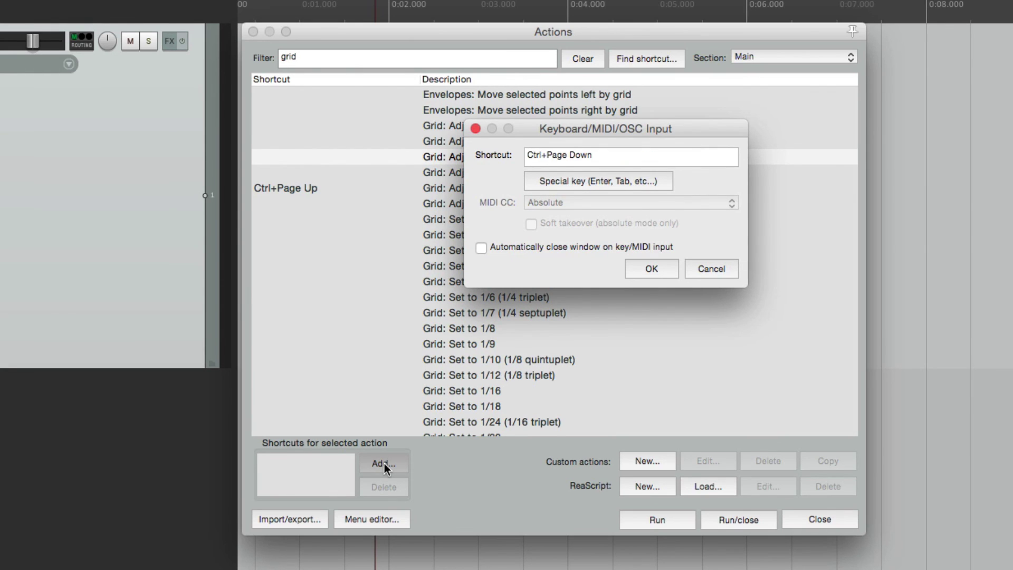
{"action": "key", "text": "Return"}
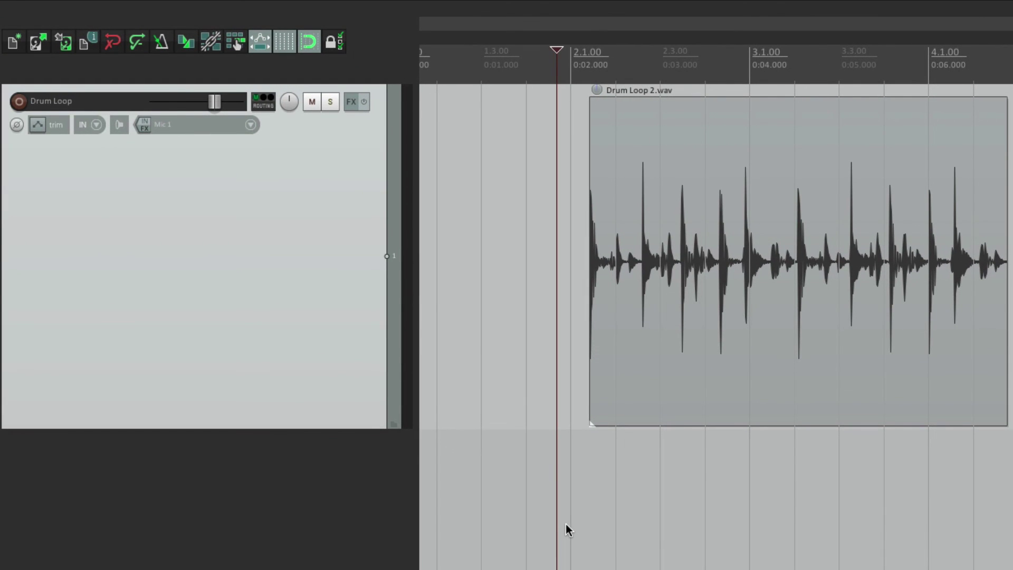
Drag Drum Loop 2.wav around bar 2 while zooming, ending near 2.1.40.
{"action": "mouse_move", "coordinate": [644, 215]}
{"action": "left_mouse_down"}
{"action": "mouse_move", "coordinate": [683, 218]}
{"action": "mouse_move", "coordinate": [635, 219]}
{"action": "mouse_move", "coordinate": [718, 214]}
{"action": "mouse_move", "coordinate": [648, 217]}
{"action": "left_mouse_up"}
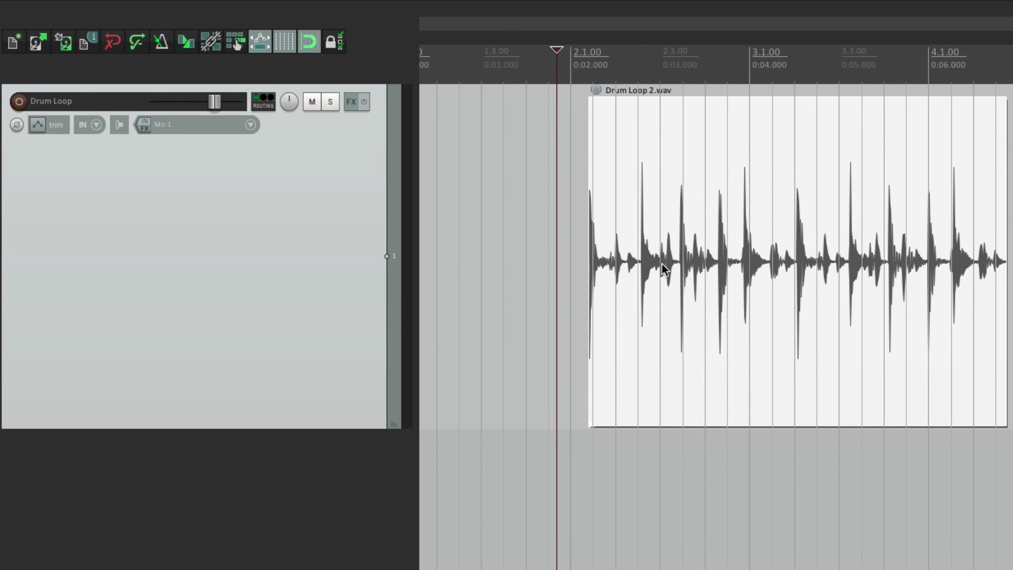
{"action": "scroll", "coordinate": [549, 203], "scroll_direction": "up", "scroll_amount": 4}
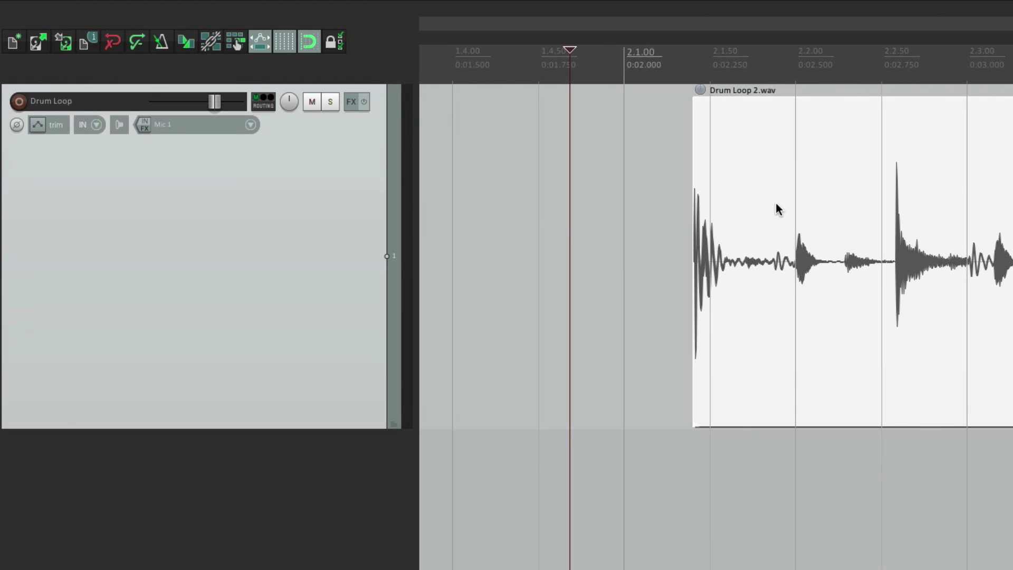
{"action": "left_click_drag", "start_coordinate": [772, 211], "coordinate": [708, 223]}
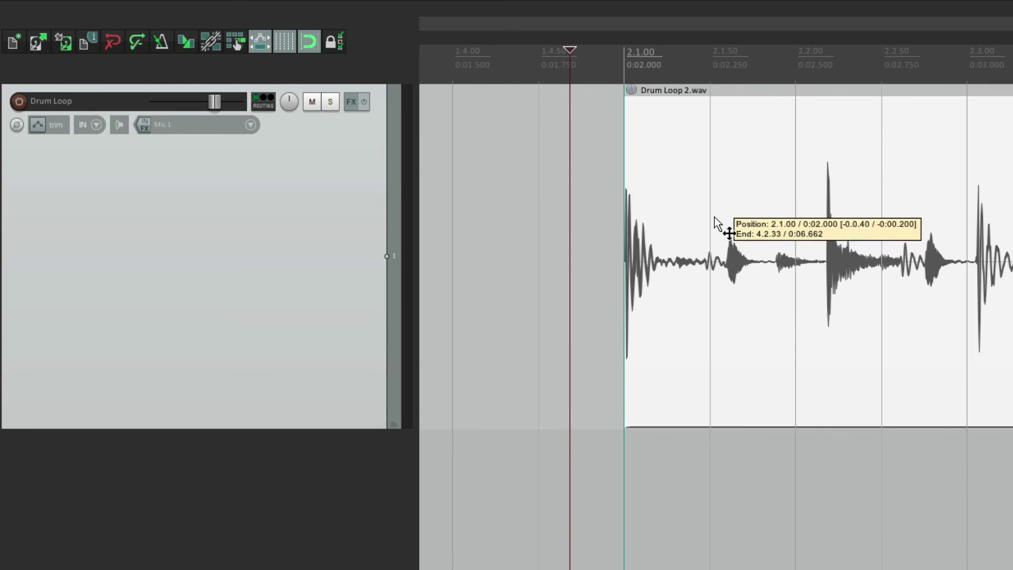
{"action": "left_click_drag", "start_coordinate": [715, 217], "coordinate": [742, 199]}
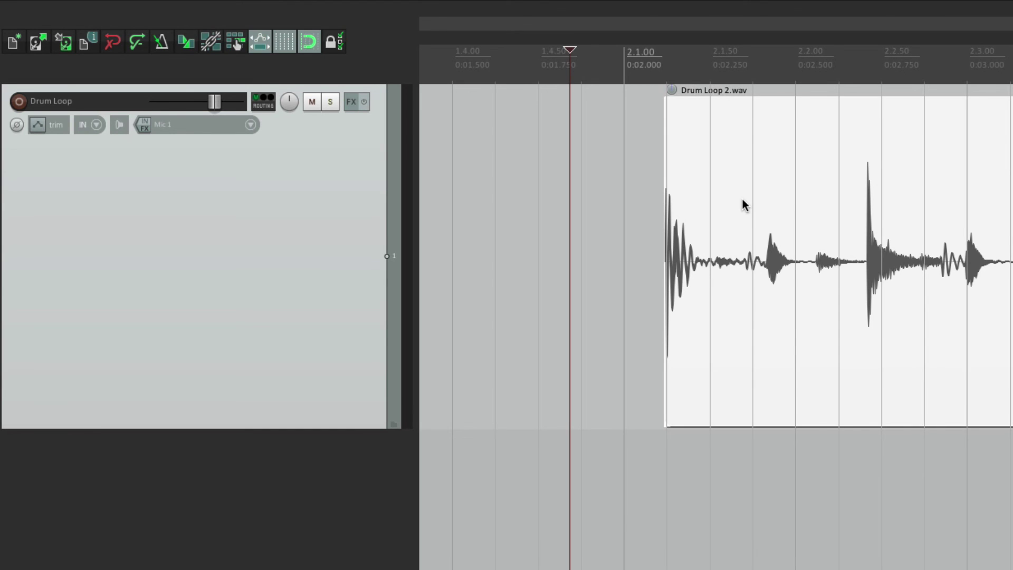
{"action": "left_click_drag", "start_coordinate": [745, 177], "coordinate": [715, 180]}
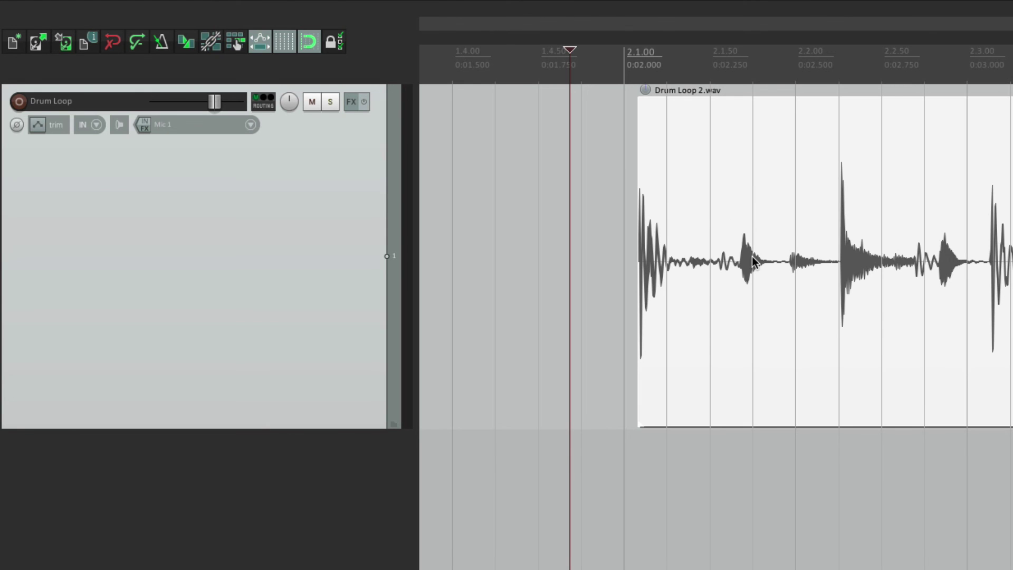
{"action": "scroll", "coordinate": [749, 257], "scroll_direction": "down", "scroll_amount": 2}
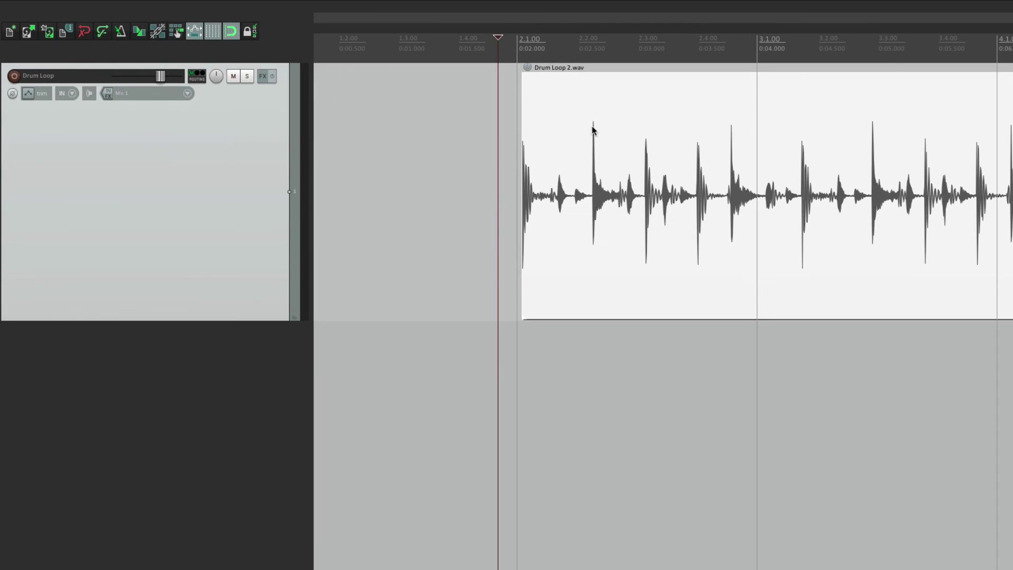
{"action": "left_click_drag", "start_coordinate": [794, 172], "coordinate": [850, 171]}
{"action": "left_click_drag", "start_coordinate": [635, 127], "coordinate": [614, 128]}
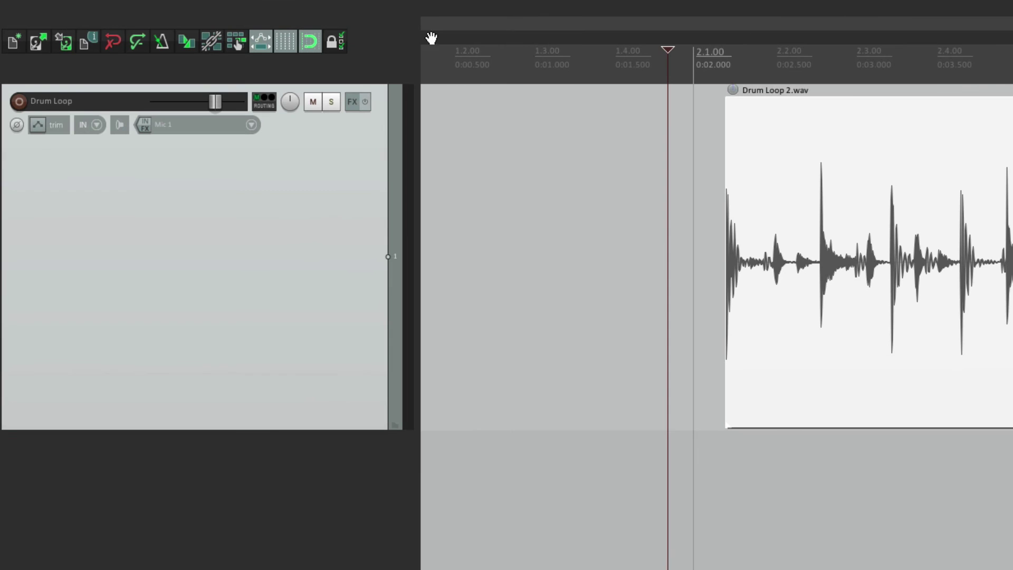
Review the Snap/Grid Settings and close them, leaving grid lines visible at 1/8 spacing.
{"action": "right_click", "coordinate": [316, 43]}
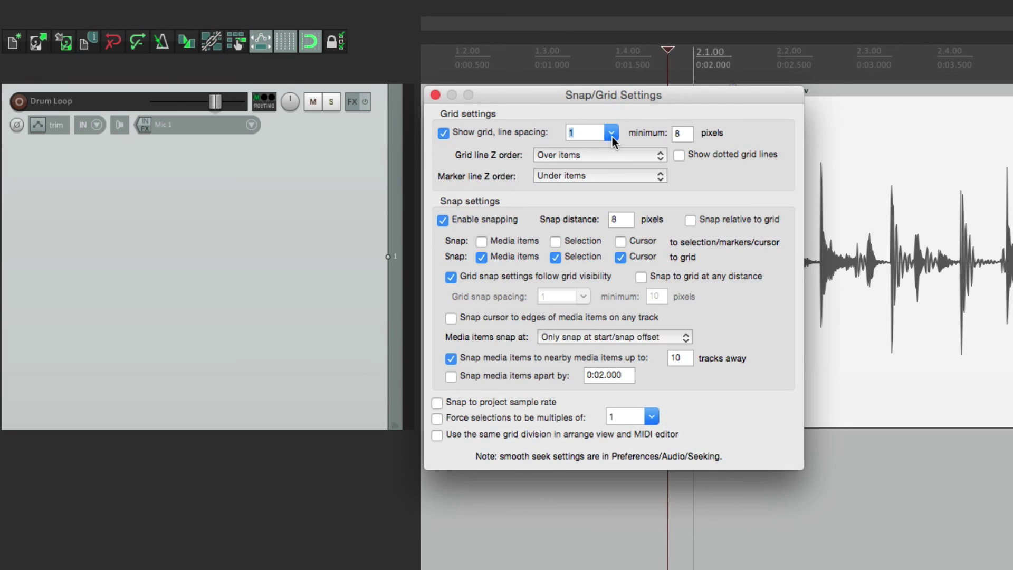
{"action": "key", "text": "Escape"}
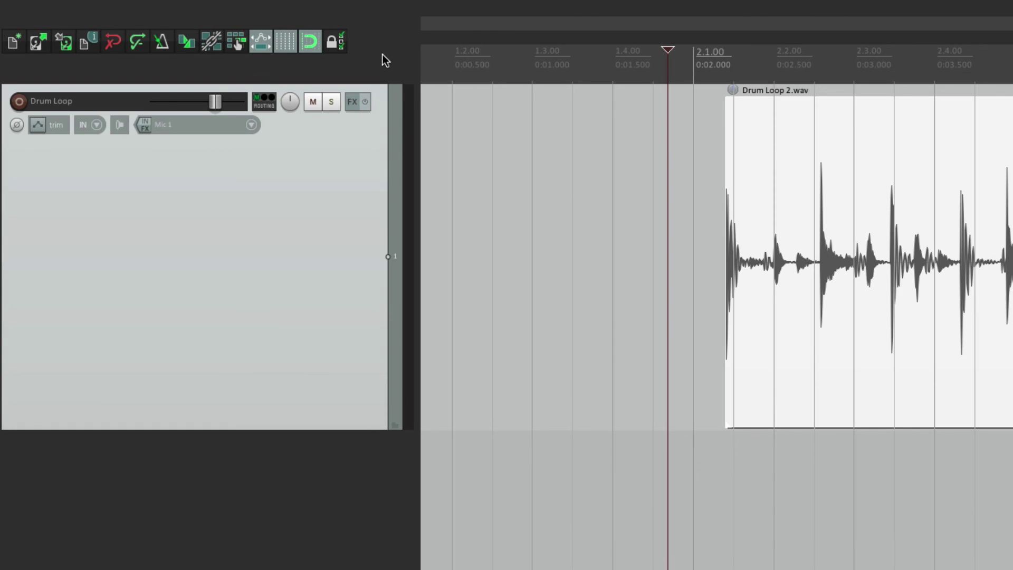
Open Toolbar 1 as a floating window from the main toolbar's context menu.
{"action": "right_click", "coordinate": [382, 55]}
{"action": "mouse_move", "coordinate": [388, 83]}
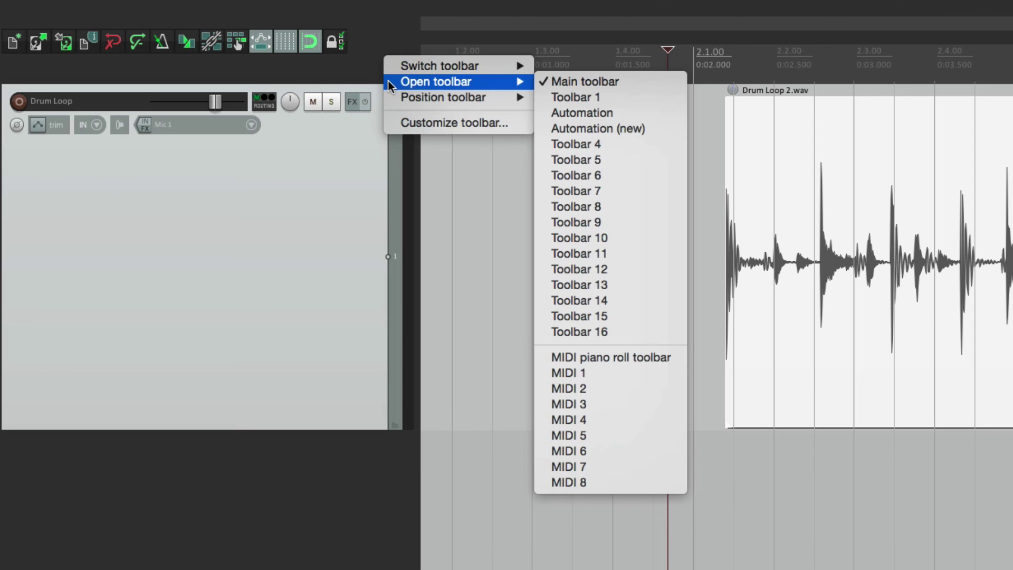
{"action": "left_click", "coordinate": [546, 97]}
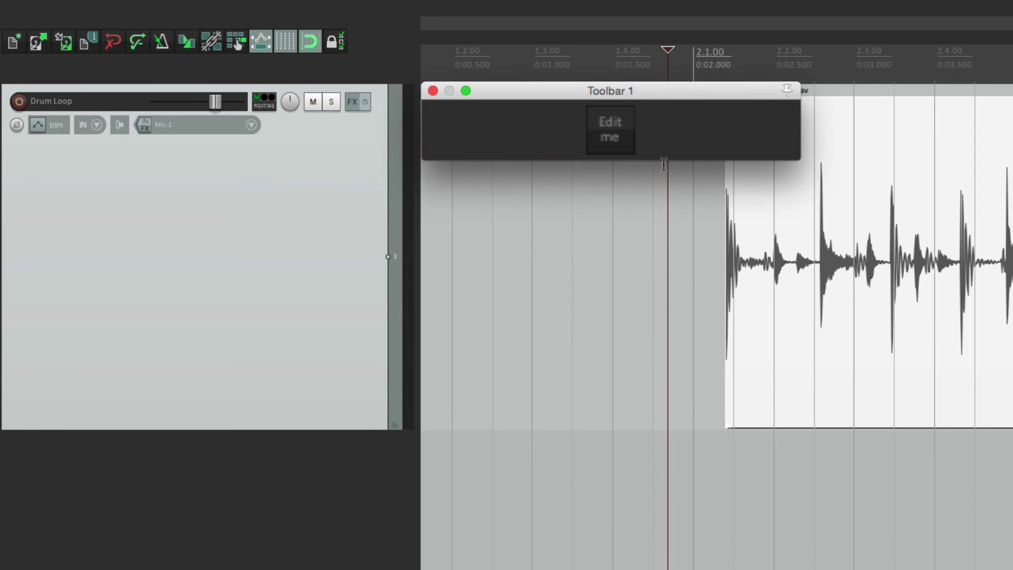
Remove the 'Edit me' placeholder from Toolbar 1 in Customize menus/toolbars.
{"action": "left_click", "coordinate": [612, 127]}
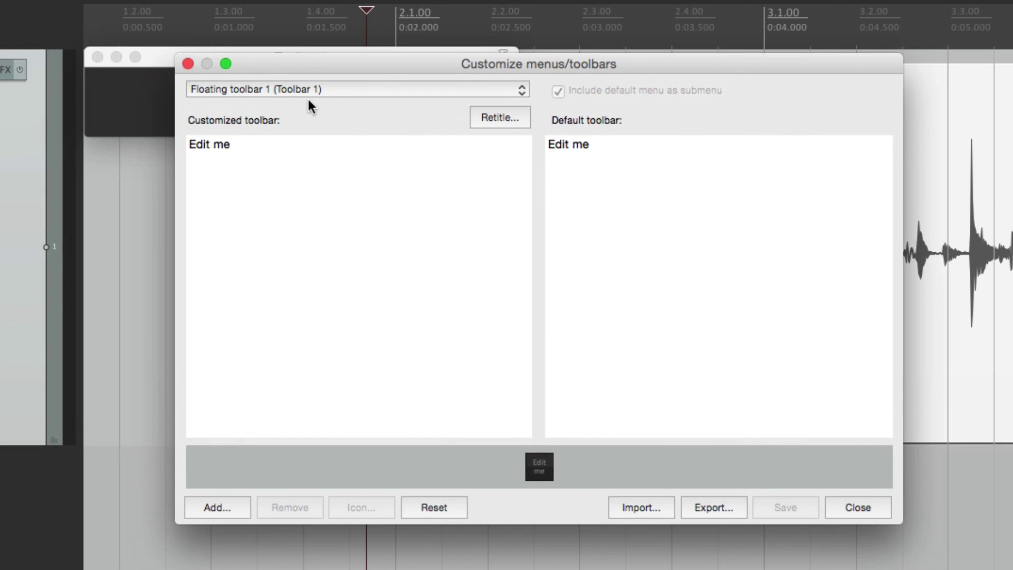
{"action": "left_click", "coordinate": [321, 146]}
{"action": "left_click", "coordinate": [306, 509]}
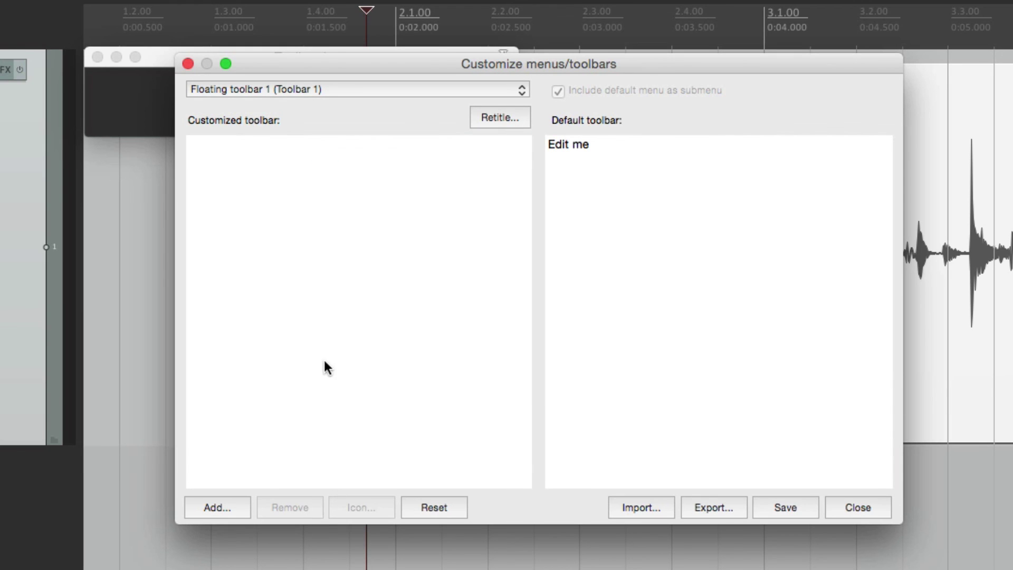
Filter actions by 'grid' and add Grid: Set to 1, 1/2 and 1/4 to Floating toolbar 1.
{"action": "left_click", "coordinate": [216, 508]}
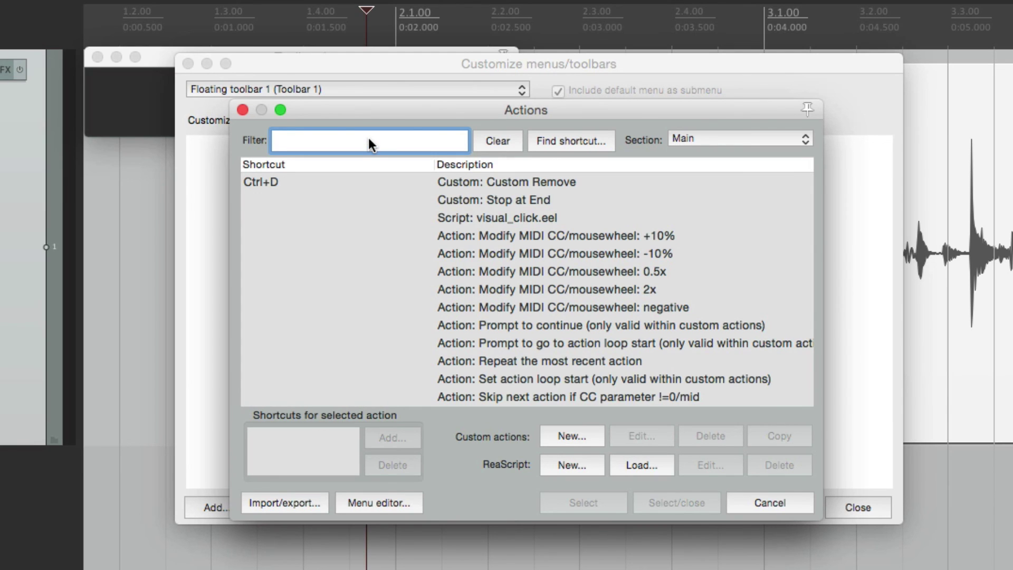
{"action": "type", "text": "grid"}
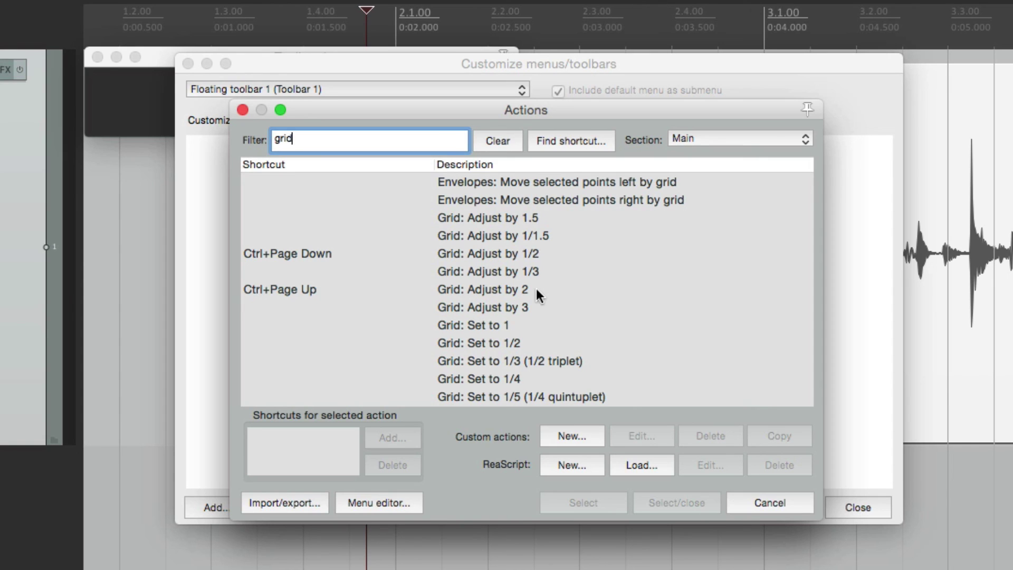
{"action": "scroll", "coordinate": [536, 288], "scroll_direction": "down", "scroll_amount": 3}
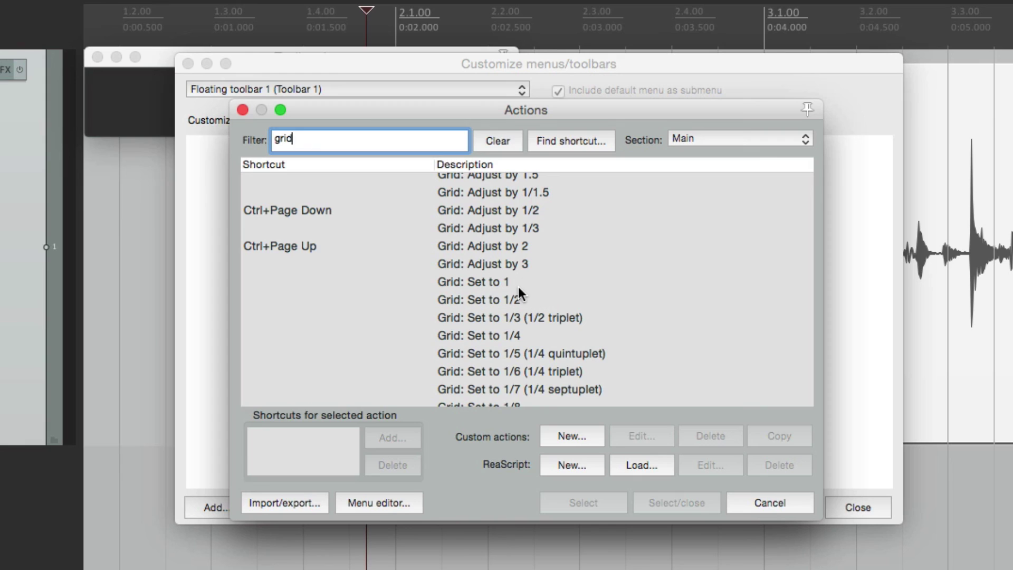
{"action": "left_click", "coordinate": [518, 283]}
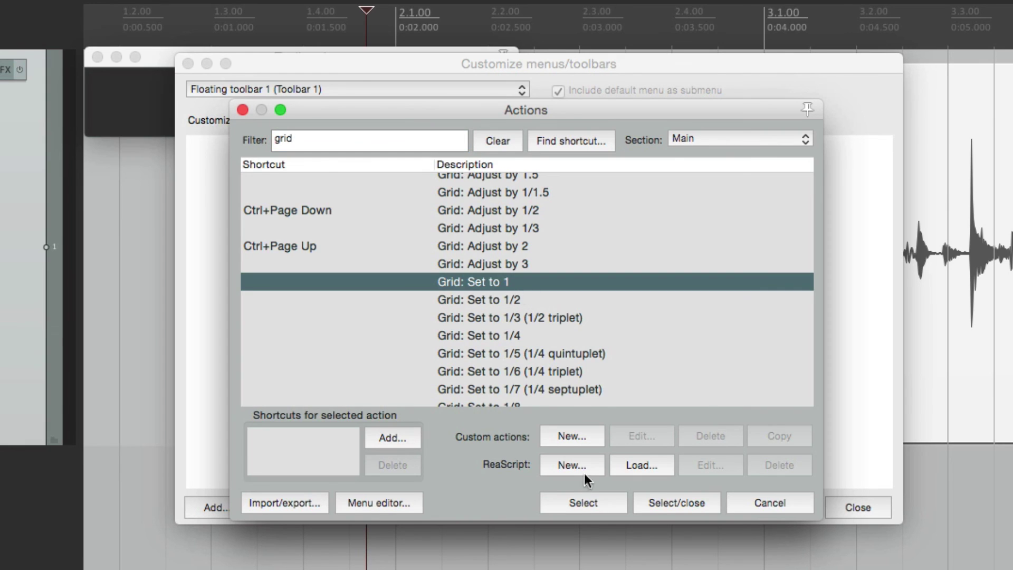
{"action": "left_click", "coordinate": [583, 504]}
{"action": "left_click", "coordinate": [524, 299]}
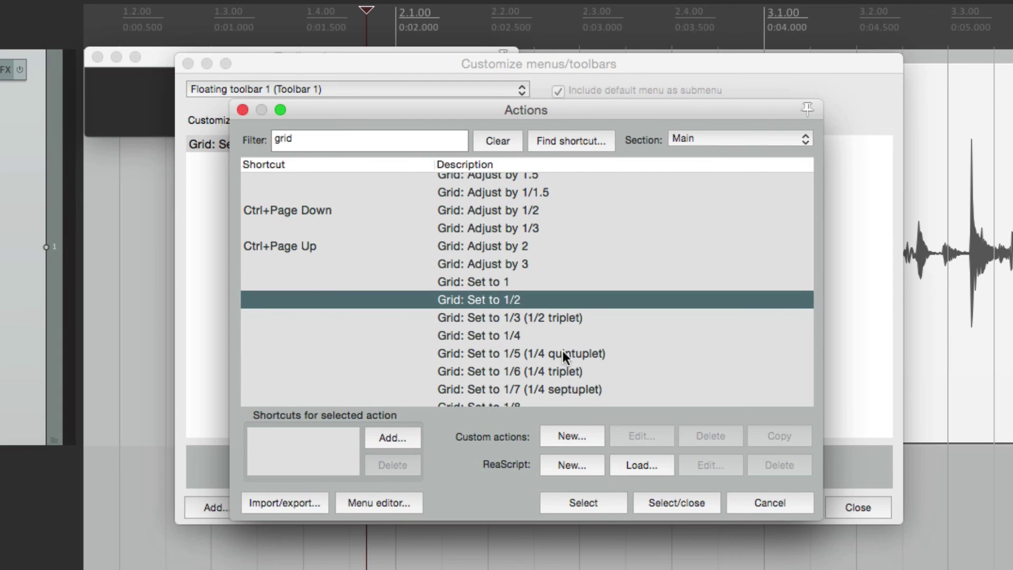
{"action": "left_click", "coordinate": [583, 504]}
{"action": "left_click", "coordinate": [523, 336]}
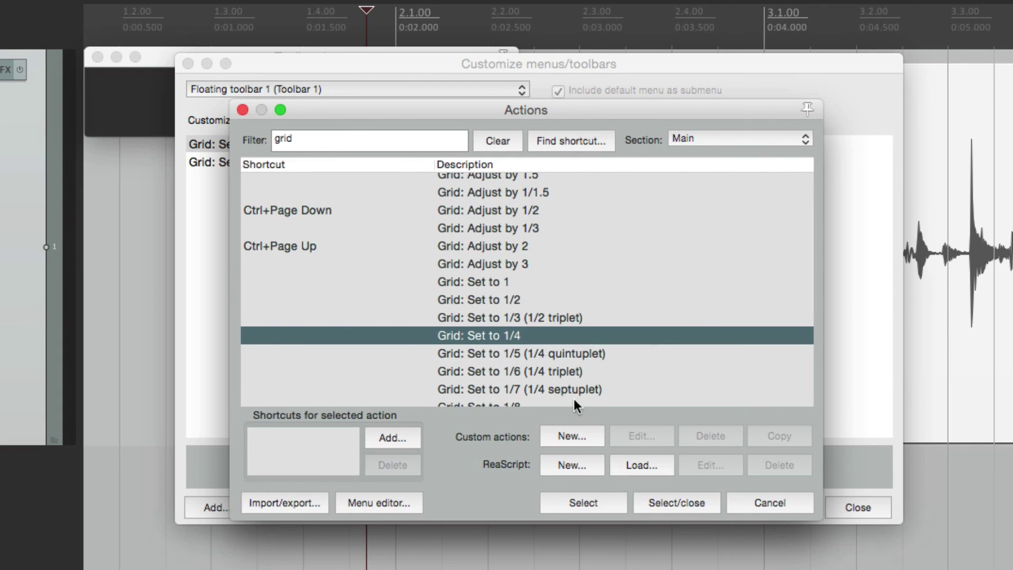
{"action": "left_click", "coordinate": [583, 502]}
Add Grid: Set to 1/8, 1/16 and 1/32 to the toolbar and close the action list.
{"action": "scroll", "coordinate": [586, 309], "scroll_direction": "down", "scroll_amount": 4}
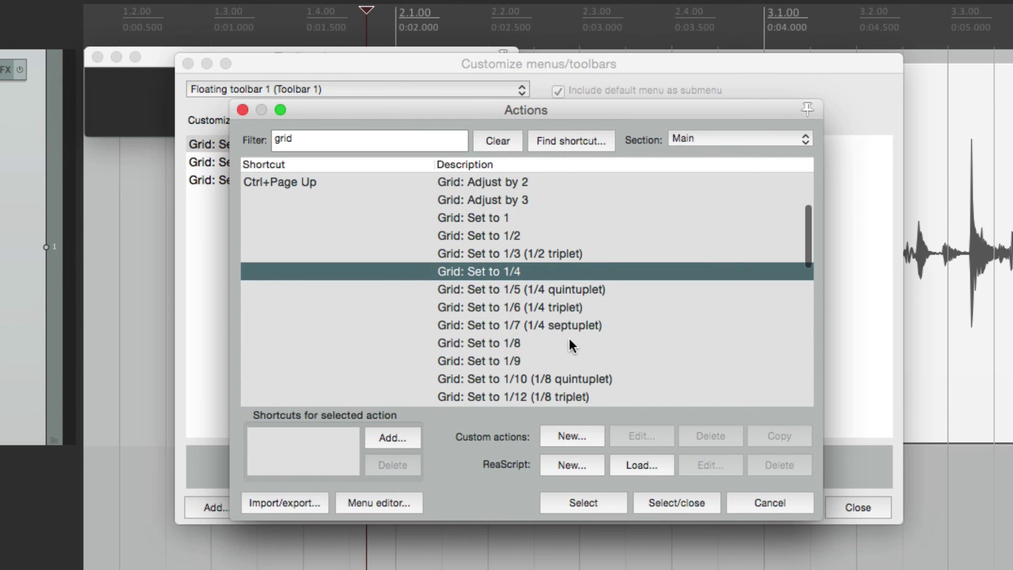
{"action": "left_click", "coordinate": [569, 340]}
{"action": "left_click", "coordinate": [591, 498]}
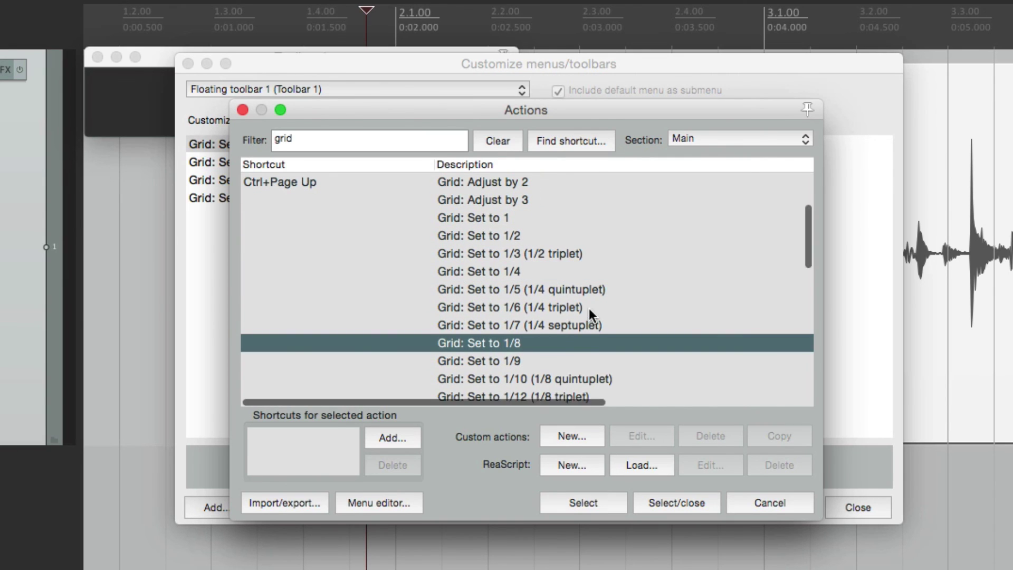
{"action": "scroll", "coordinate": [589, 308], "scroll_direction": "down", "scroll_amount": 4}
{"action": "left_click", "coordinate": [558, 343]}
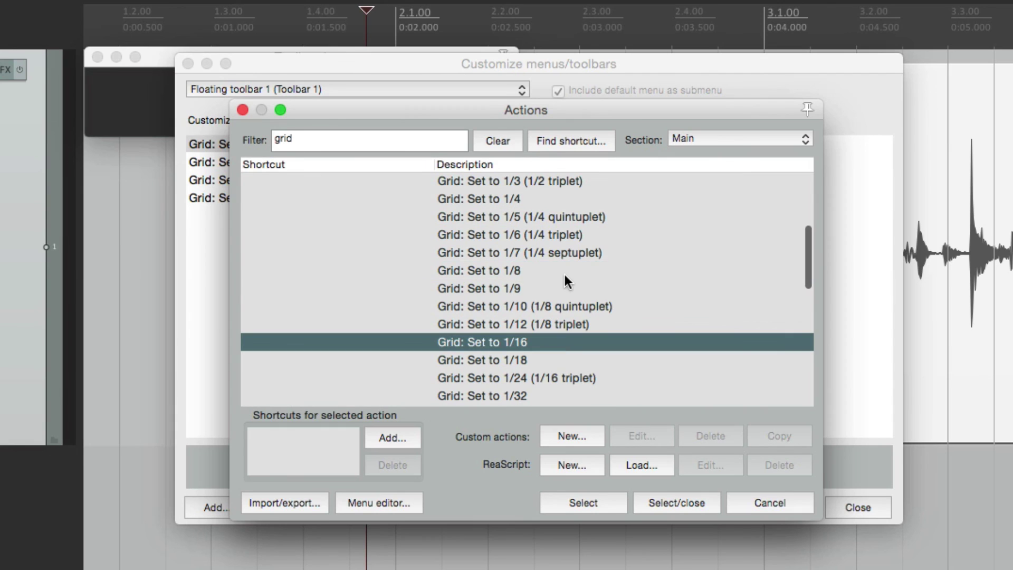
{"action": "left_click", "coordinate": [581, 500]}
{"action": "scroll", "coordinate": [578, 299], "scroll_direction": "down", "scroll_amount": 3}
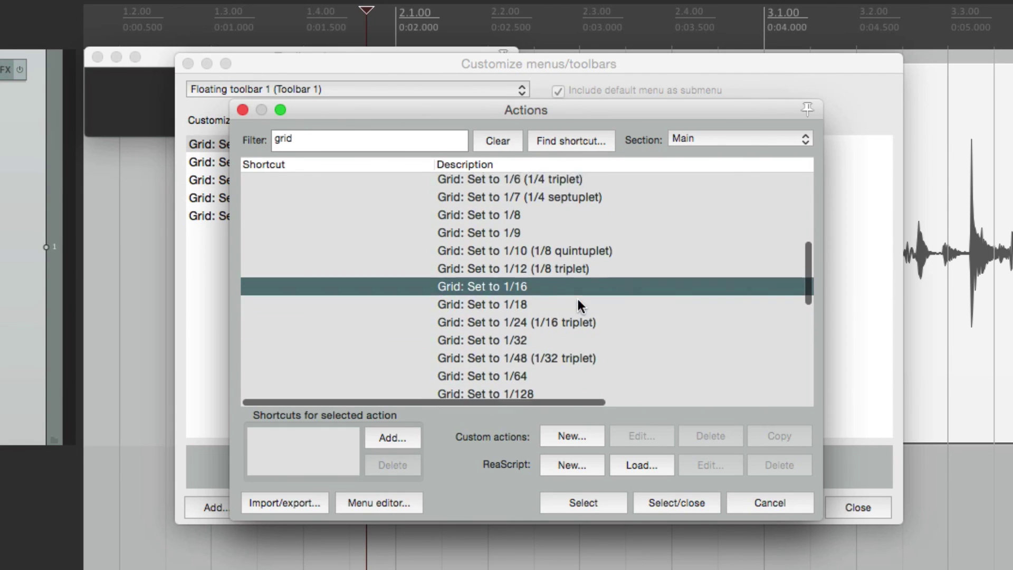
{"action": "left_click", "coordinate": [550, 328]}
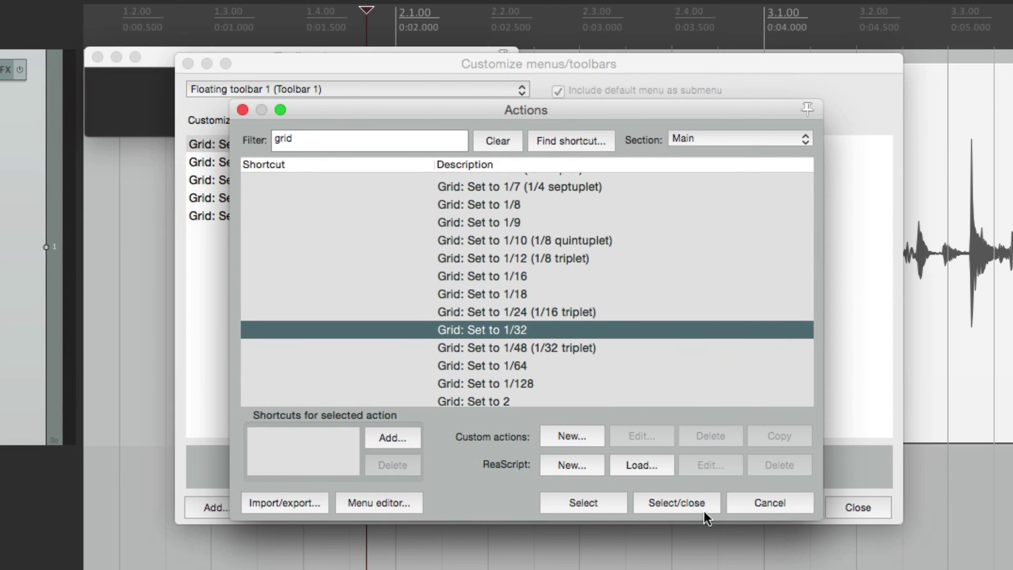
{"action": "left_click", "coordinate": [677, 502]}
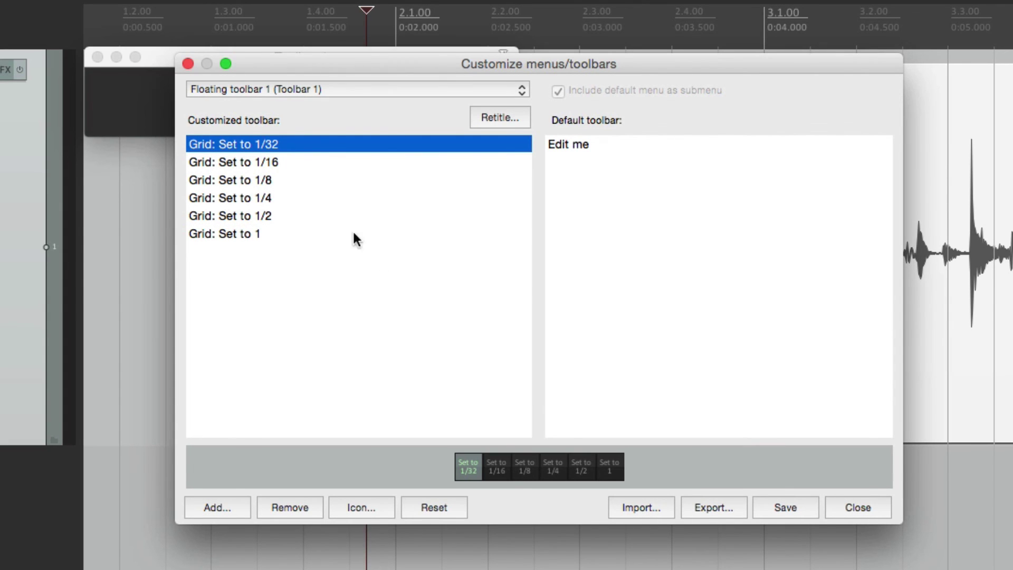
Drag the grid buttons into order 1, 1/2, 1/4, 1/8, 1/16, 1/32, then save and close.
{"action": "left_click_drag", "start_coordinate": [262, 233], "coordinate": [286, 157]}
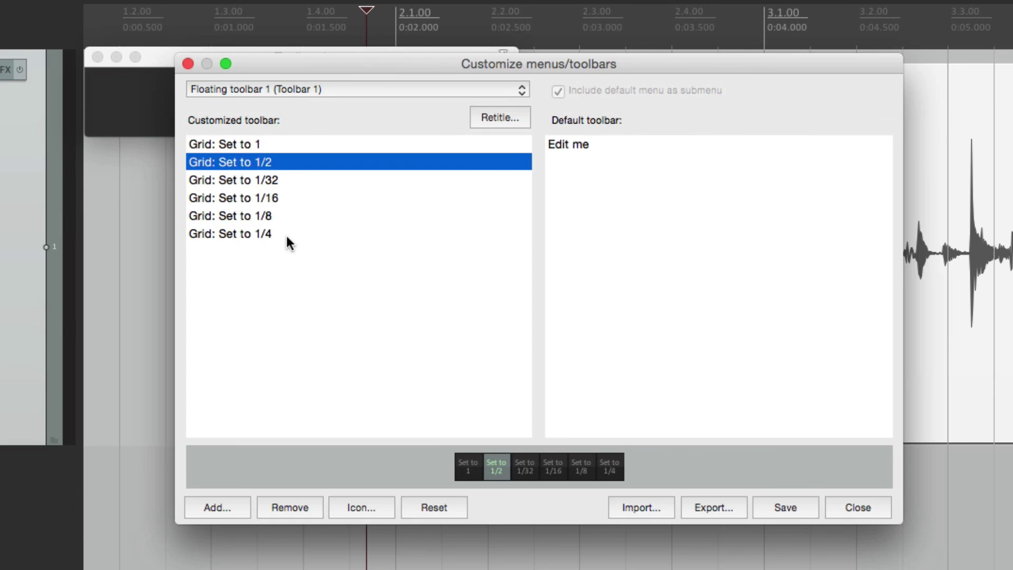
{"action": "mouse_move", "coordinate": [286, 233]}
{"action": "left_mouse_down"}
{"action": "mouse_move", "coordinate": [289, 180]}
{"action": "mouse_move", "coordinate": [293, 218]}
{"action": "left_mouse_up"}
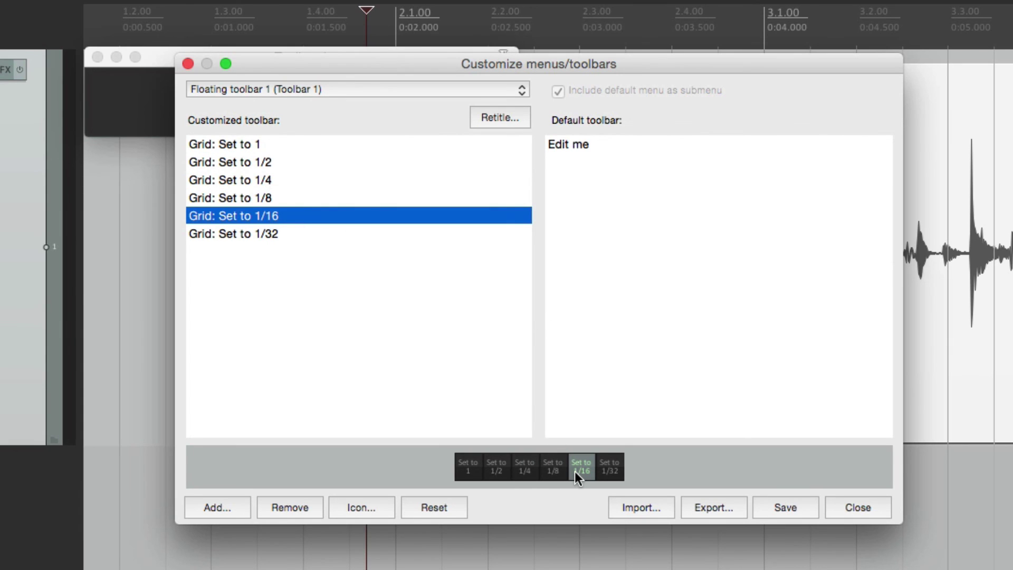
{"action": "left_click", "coordinate": [796, 511]}
{"action": "left_click", "coordinate": [834, 512]}
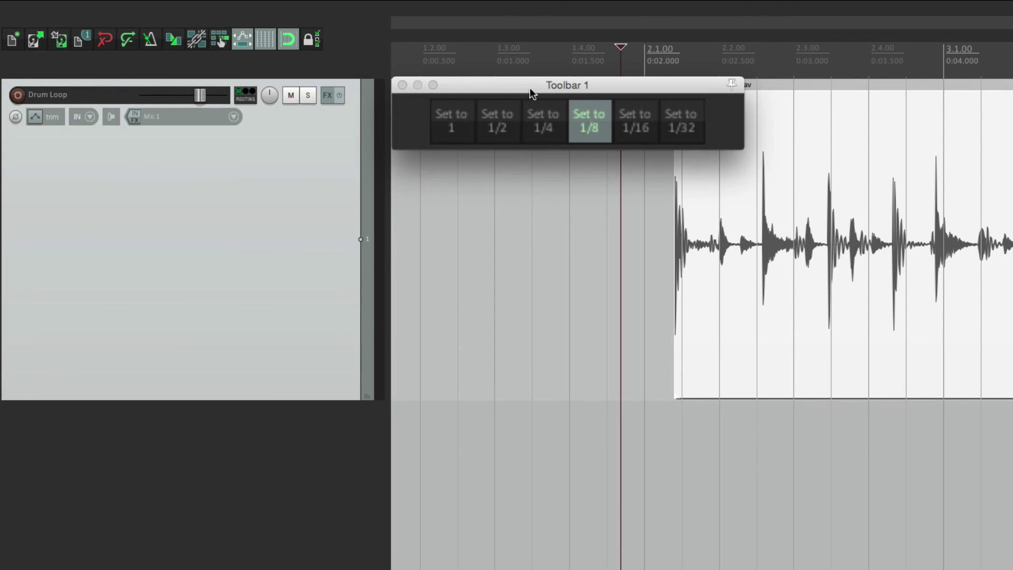
Raise the floating Toolbar 1, briefly show it in place of the main toolbar, then revert.
{"action": "left_click_drag", "start_coordinate": [532, 90], "coordinate": [530, 31]}
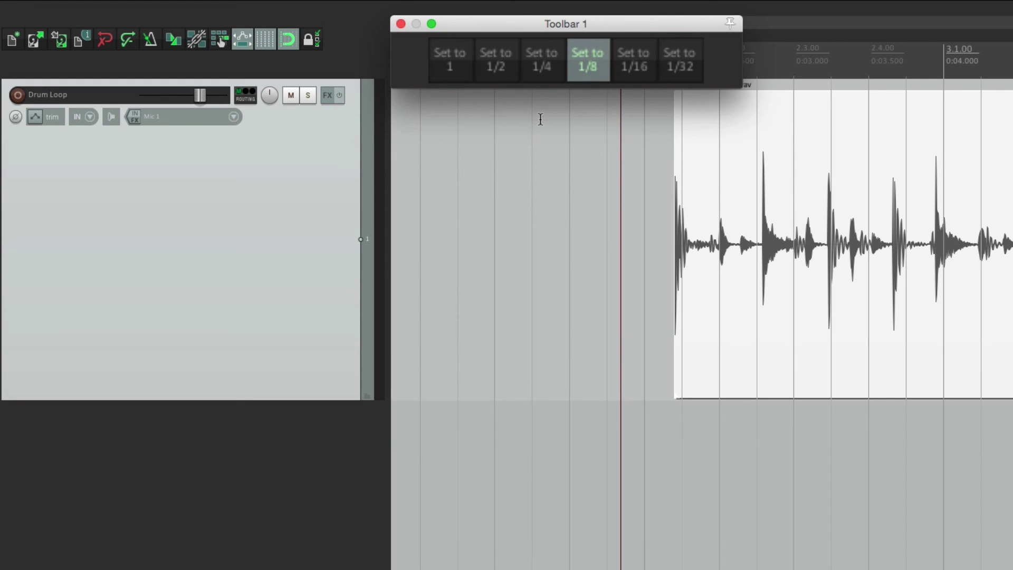
{"action": "right_click", "coordinate": [716, 72]}
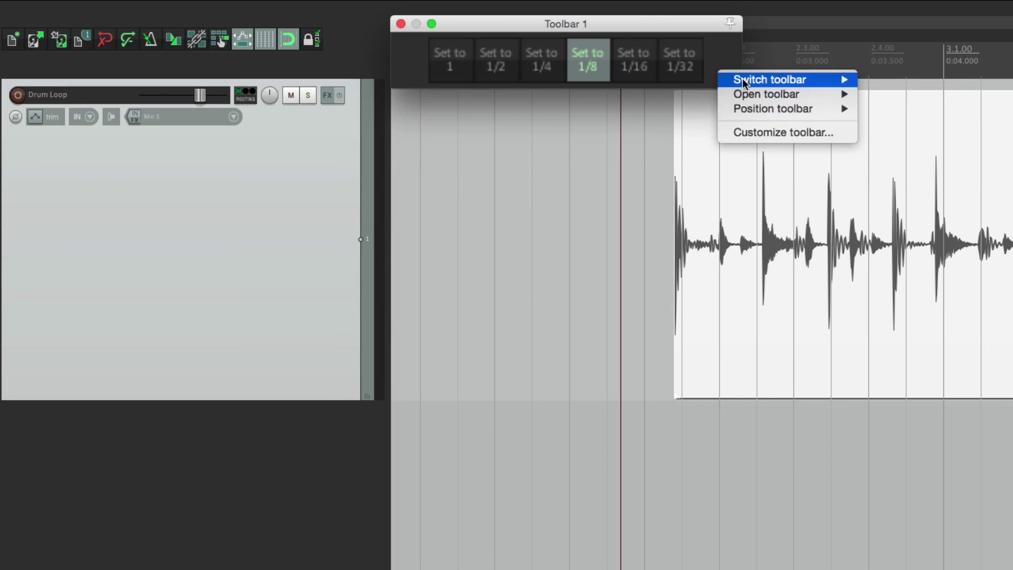
{"action": "mouse_move", "coordinate": [725, 109]}
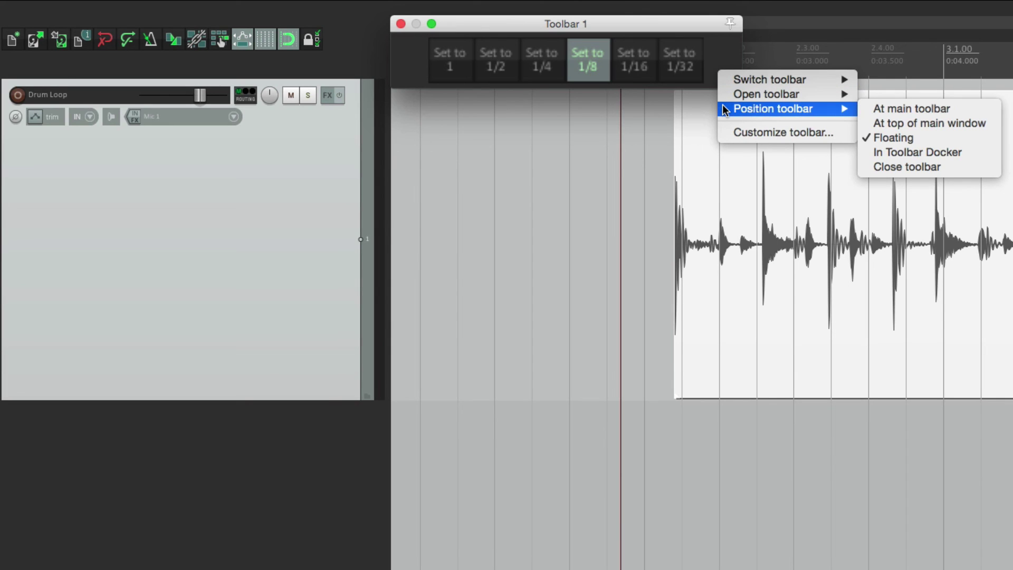
{"action": "left_click", "coordinate": [877, 109]}
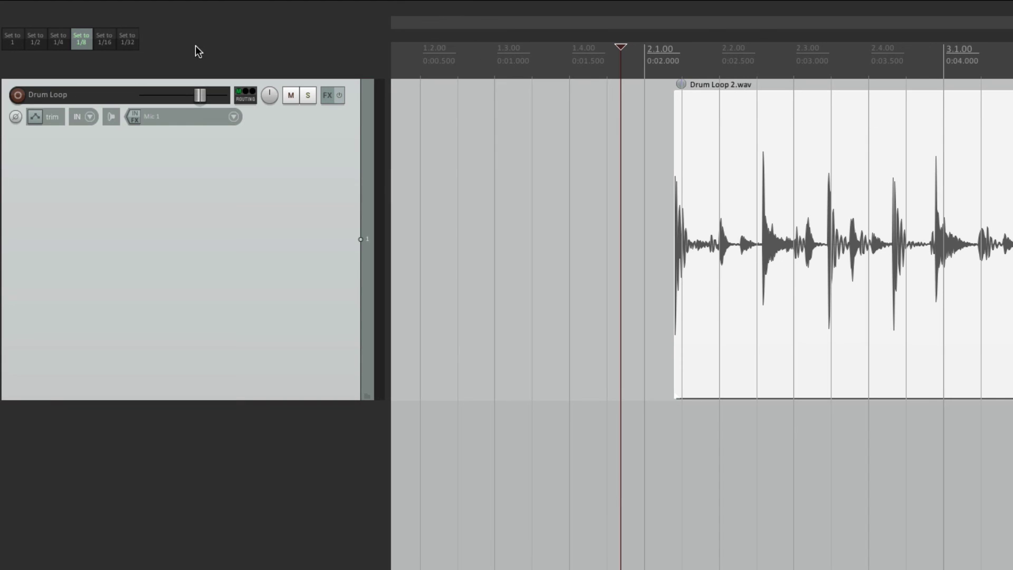
{"action": "right_click", "coordinate": [334, 55]}
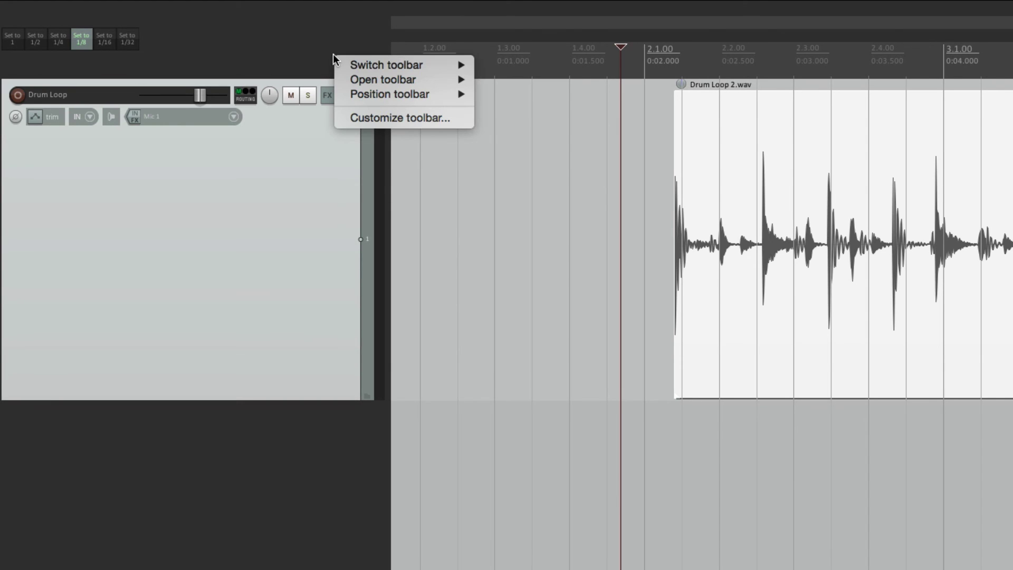
{"action": "mouse_move", "coordinate": [352, 66]}
{"action": "left_click", "coordinate": [481, 64]}
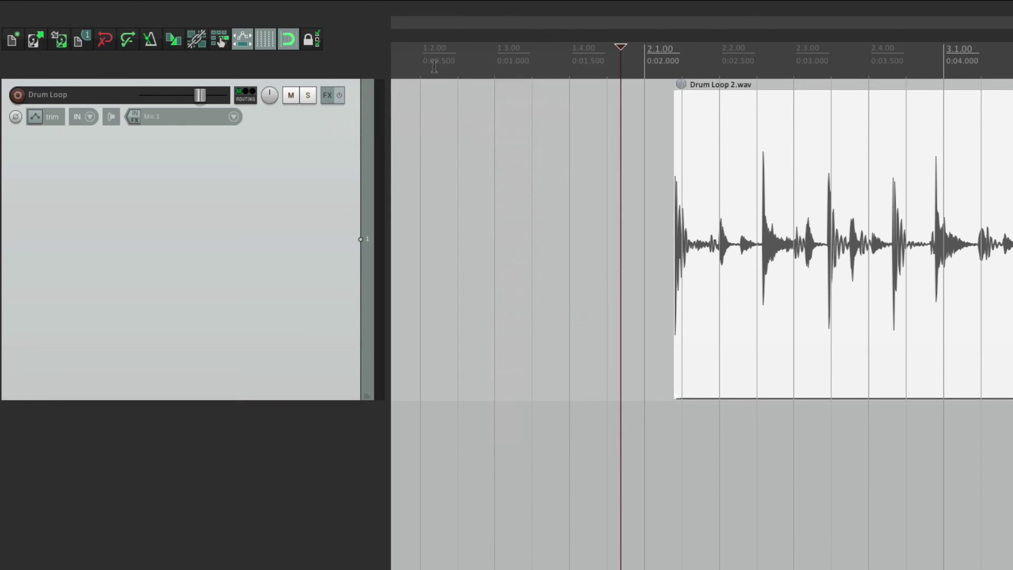
Reopen Toolbar 1 as a floating window, then dock it at the top of the main window.
{"action": "right_click", "coordinate": [367, 66]}
{"action": "mouse_move", "coordinate": [419, 89]}
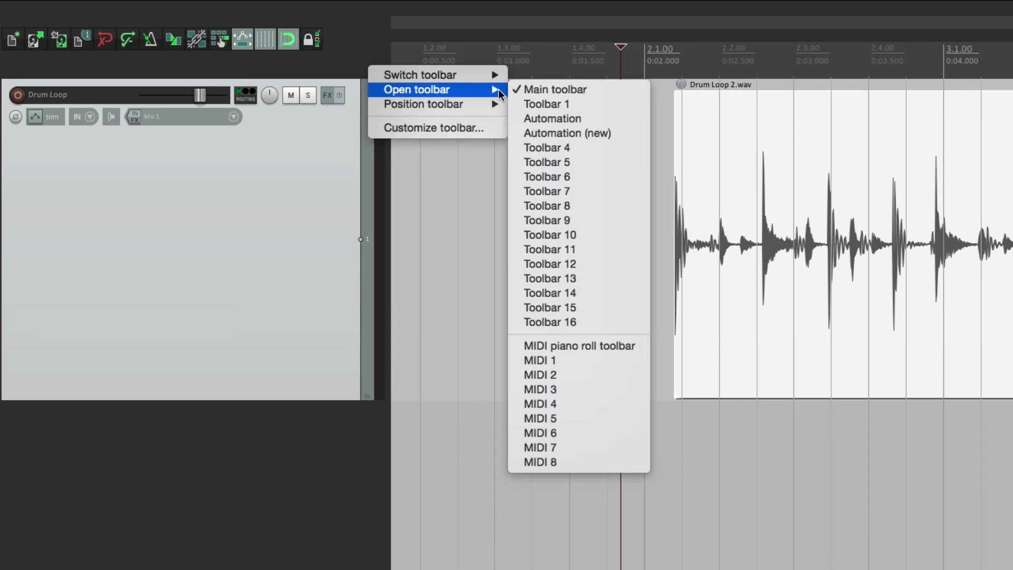
{"action": "left_click", "coordinate": [523, 103]}
{"action": "right_click", "coordinate": [726, 70]}
{"action": "mouse_move", "coordinate": [731, 106]}
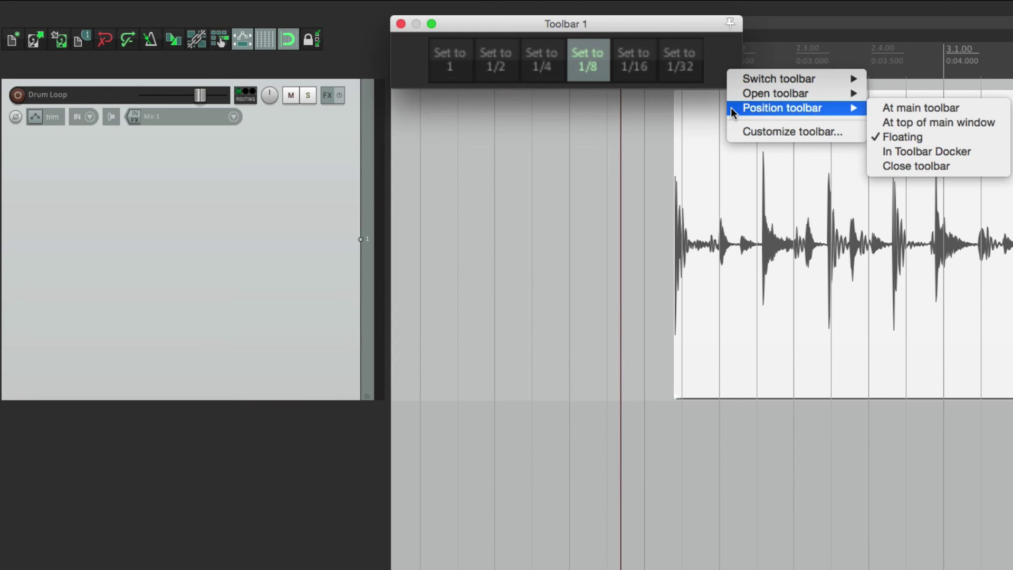
{"action": "left_click", "coordinate": [884, 124]}
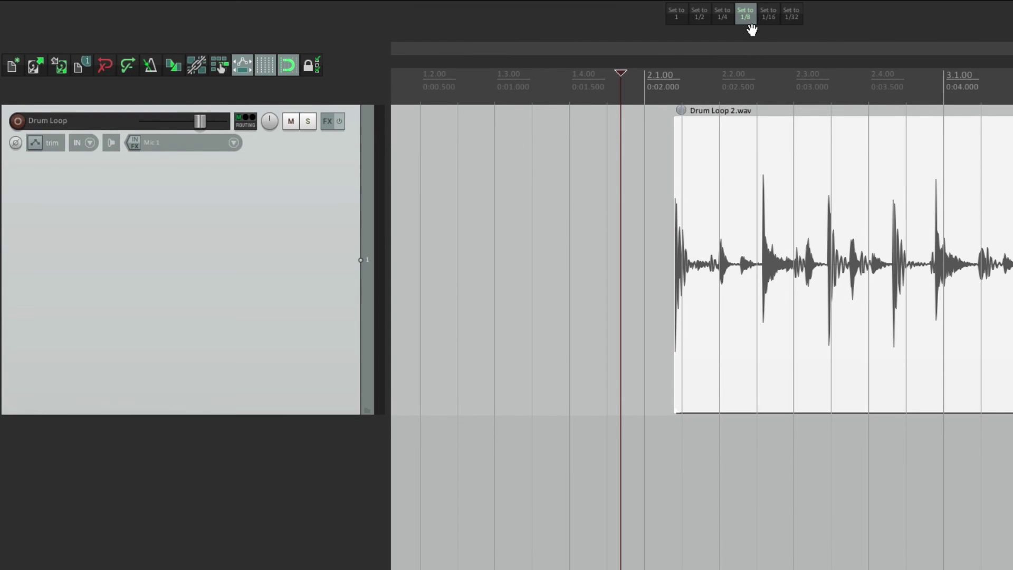
{"action": "right_click", "coordinate": [834, 23]}
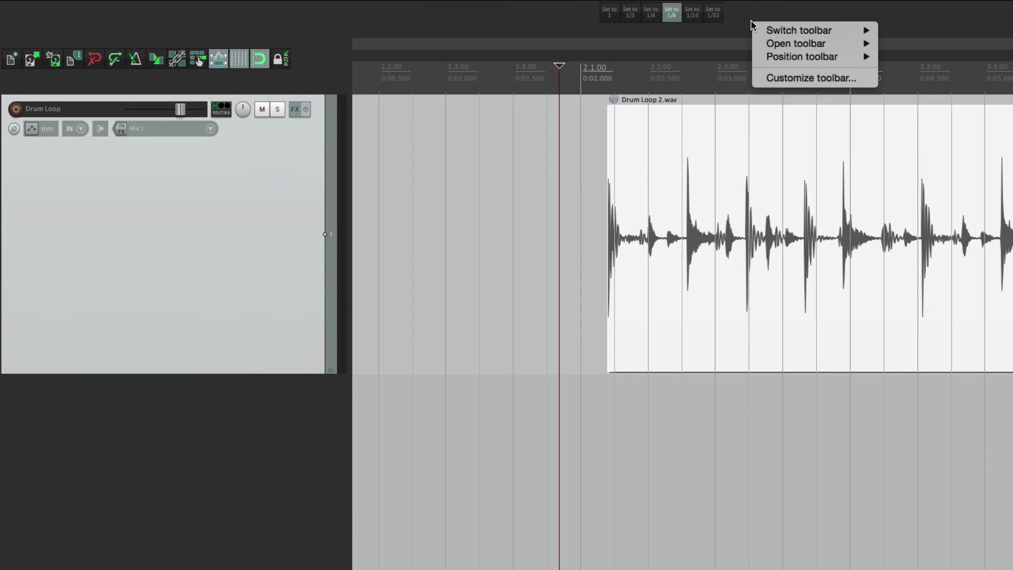
{"action": "mouse_move", "coordinate": [760, 55]}
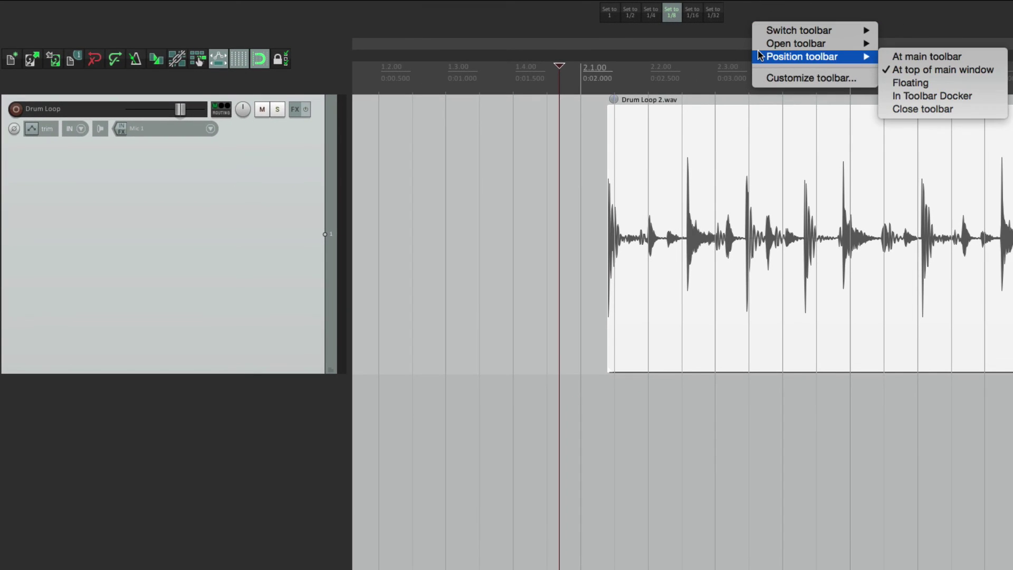
Float Toolbar 1 again, set the grid to whole bars, and snap Drum Loop 2.wav to 2.1.00.
{"action": "left_click", "coordinate": [956, 84]}
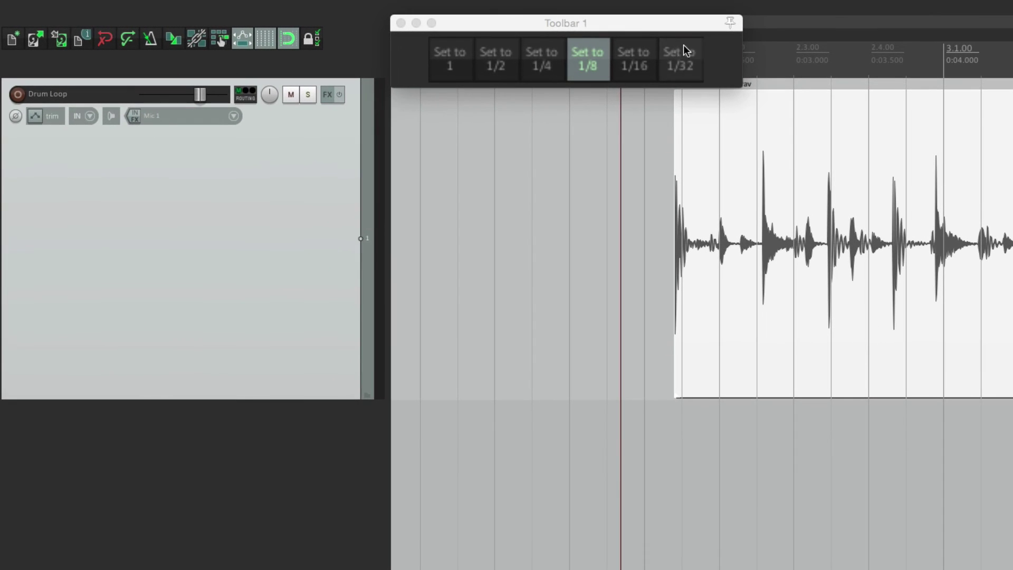
{"action": "mouse_move", "coordinate": [629, 28]}
{"action": "left_mouse_down"}
{"action": "mouse_move", "coordinate": [640, 206]}
{"action": "mouse_move", "coordinate": [676, 21]}
{"action": "mouse_move", "coordinate": [632, 18]}
{"action": "left_mouse_up"}
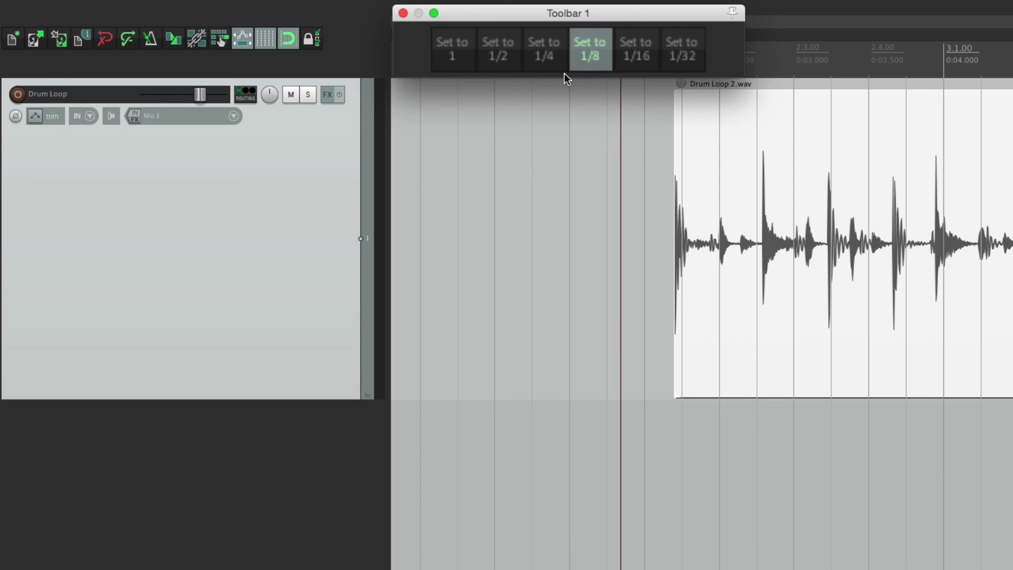
{"action": "left_click", "coordinate": [460, 53]}
{"action": "mouse_move", "coordinate": [775, 137]}
{"action": "left_mouse_down"}
{"action": "mouse_move", "coordinate": [737, 144]}
{"action": "mouse_move", "coordinate": [1012, 132]}
{"action": "mouse_move", "coordinate": [771, 141]}
{"action": "left_mouse_up"}
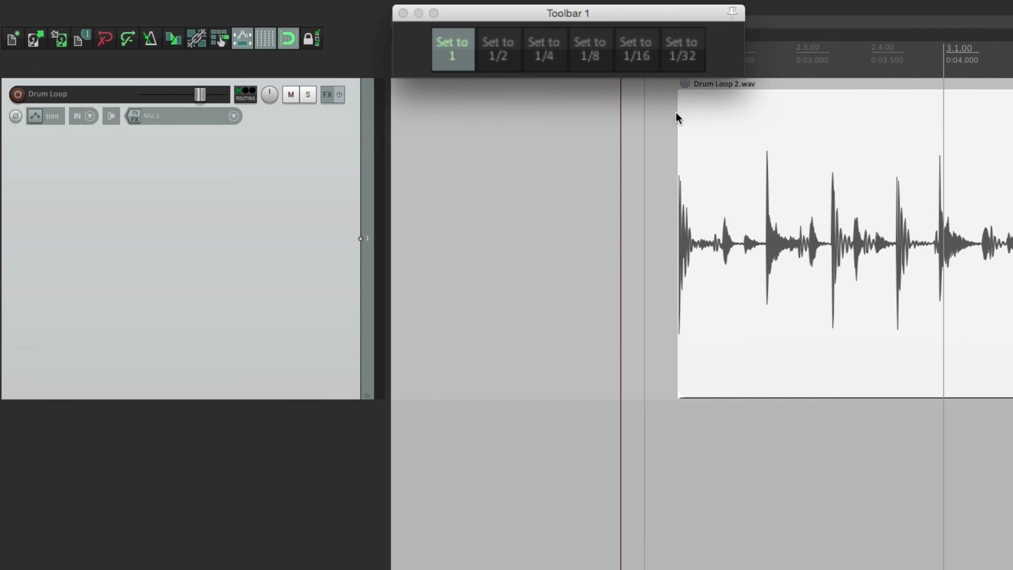
Switch the grid to 1/16, nudge Drum Loop 2.wav later, then go through 1/32 and 1/16 to 1/8.
{"action": "left_click", "coordinate": [637, 56]}
{"action": "scroll", "coordinate": [643, 156], "scroll_direction": "up", "scroll_amount": 4}
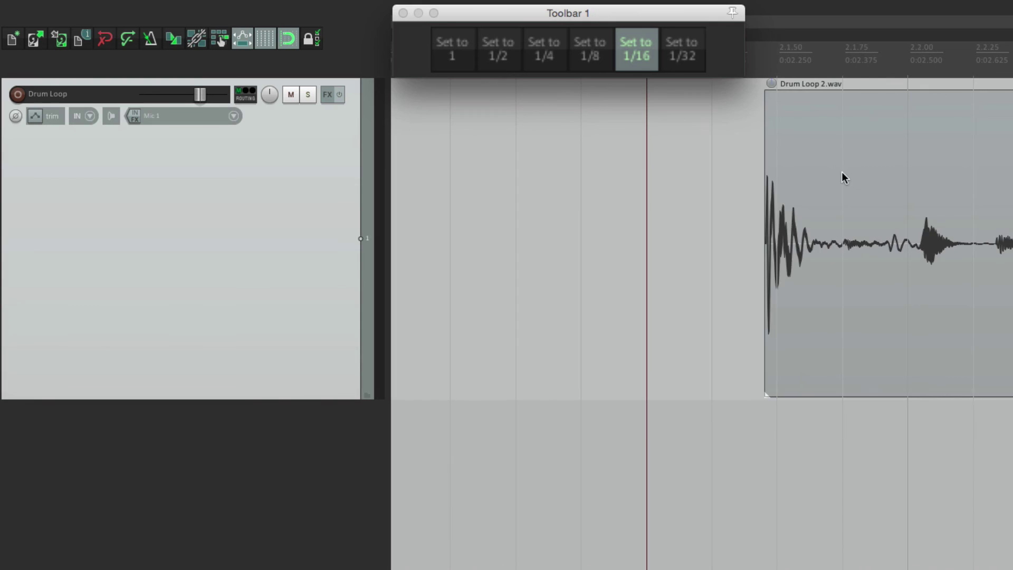
{"action": "left_click_drag", "start_coordinate": [843, 178], "coordinate": [855, 199]}
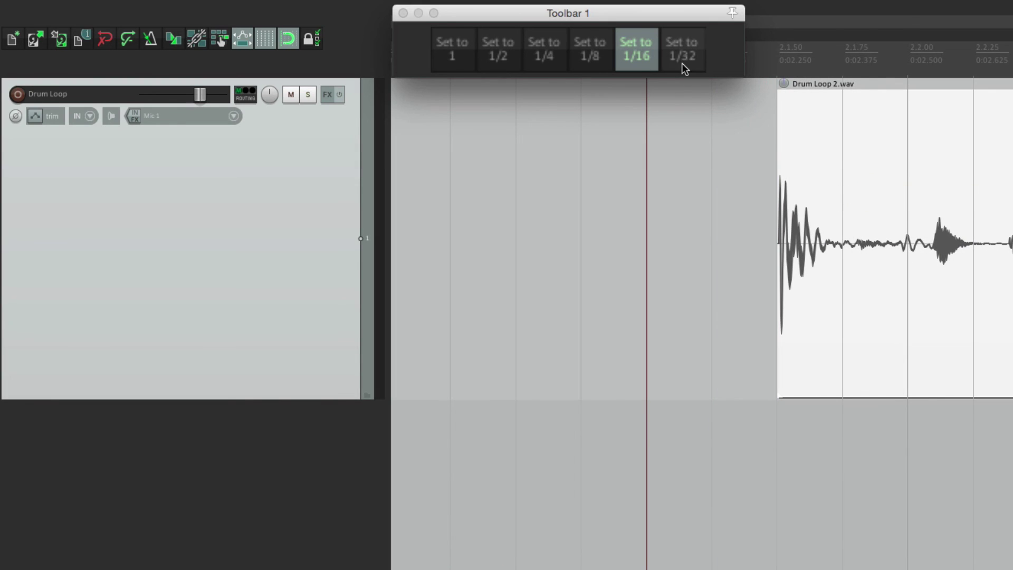
{"action": "left_click", "coordinate": [682, 62]}
{"action": "left_click", "coordinate": [639, 64]}
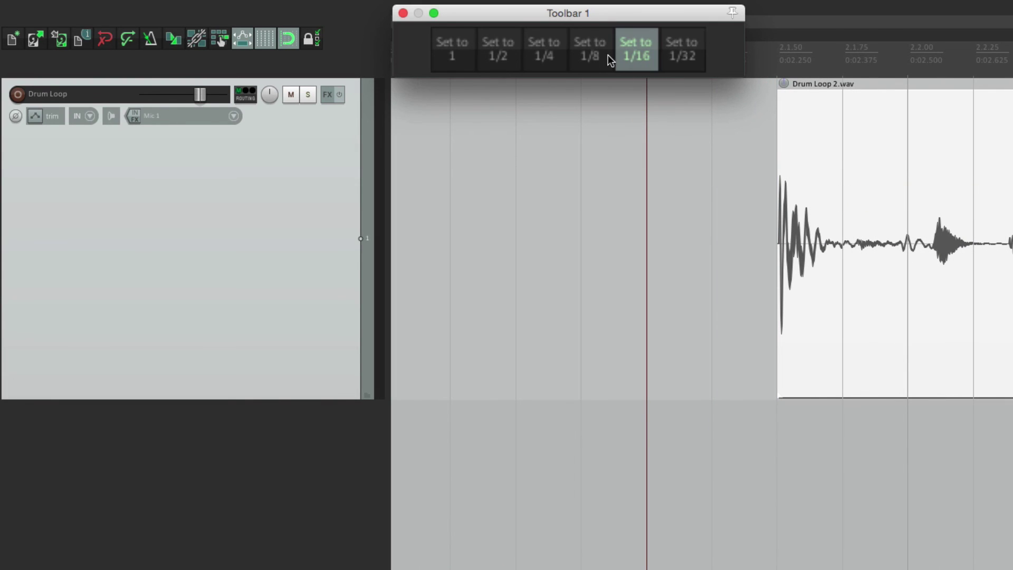
{"action": "left_click", "coordinate": [599, 54]}
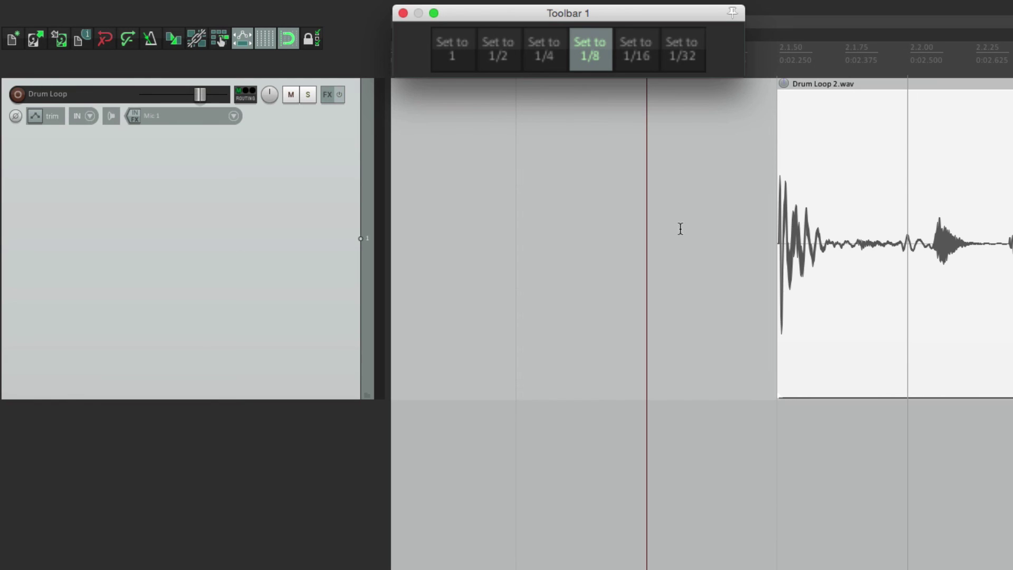
Zoom the arrange view and step the grid finer to 1/16, then 1/32 with Ctrl+Shift+G.
{"action": "scroll", "coordinate": [680, 231], "scroll_direction": "down", "scroll_amount": 5}
{"action": "scroll", "coordinate": [509, 226], "scroll_direction": "up", "scroll_amount": 3}
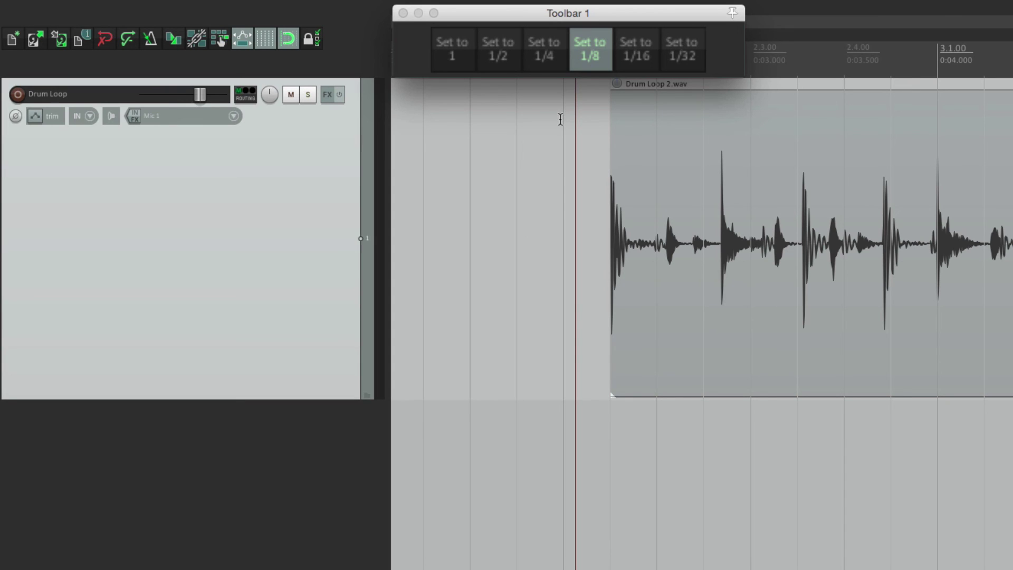
{"action": "key", "text": "ctrl+shift+g"}
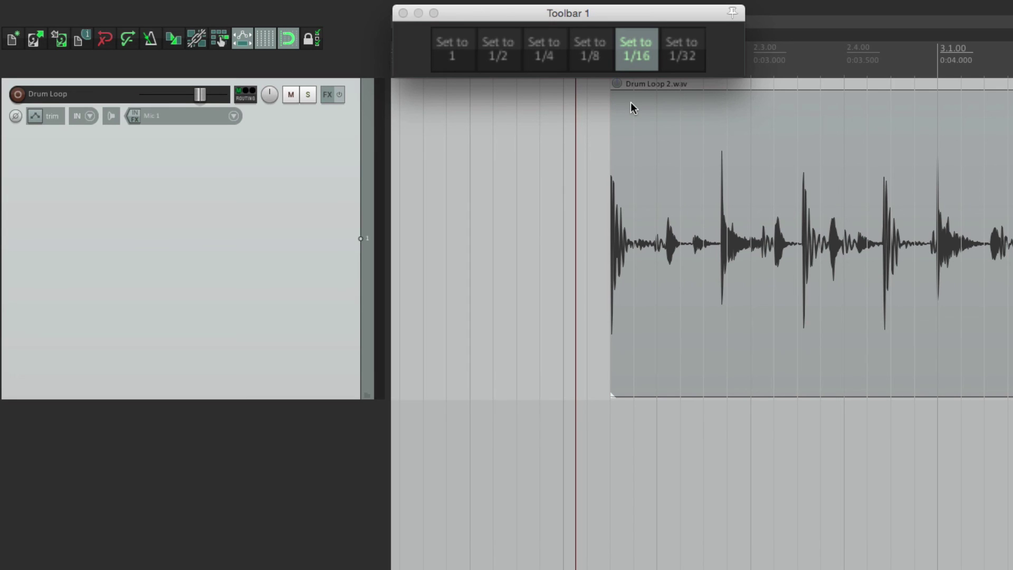
{"action": "key", "text": "ctrl+shift+g"}
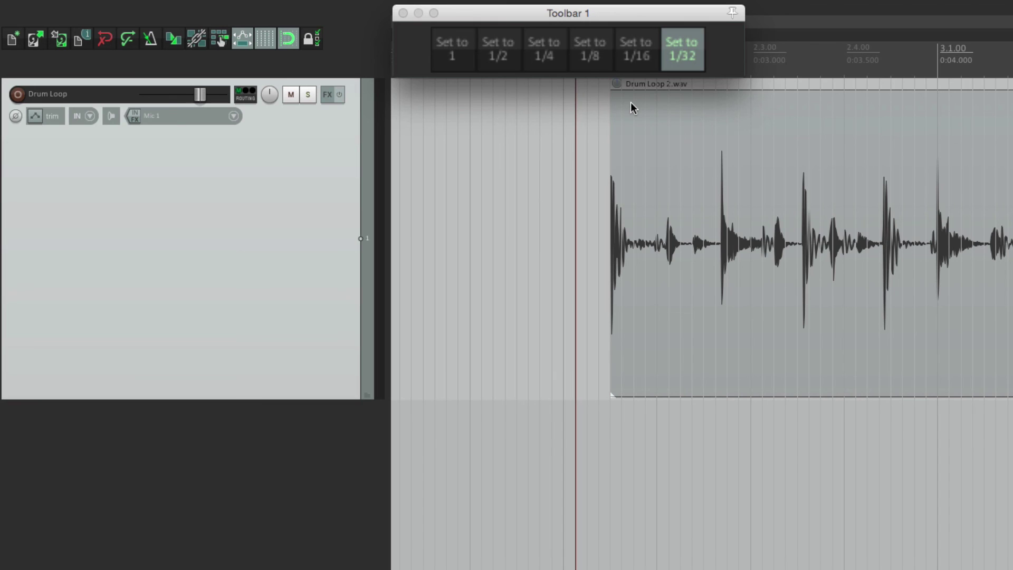
Step the grid coarser with Ctrl+Alt+G out past whole bars, then back down to 1/4.
{"action": "key", "text": "ctrl+alt+g"}
{"action": "key", "text": "ctrl+alt+g"}
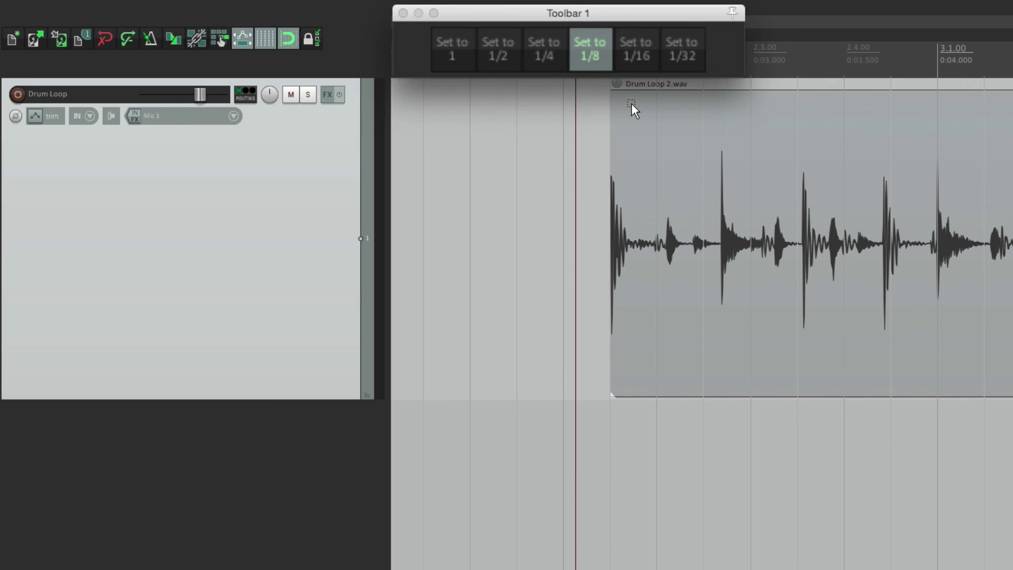
{"action": "key", "text": "ctrl+alt+g"}
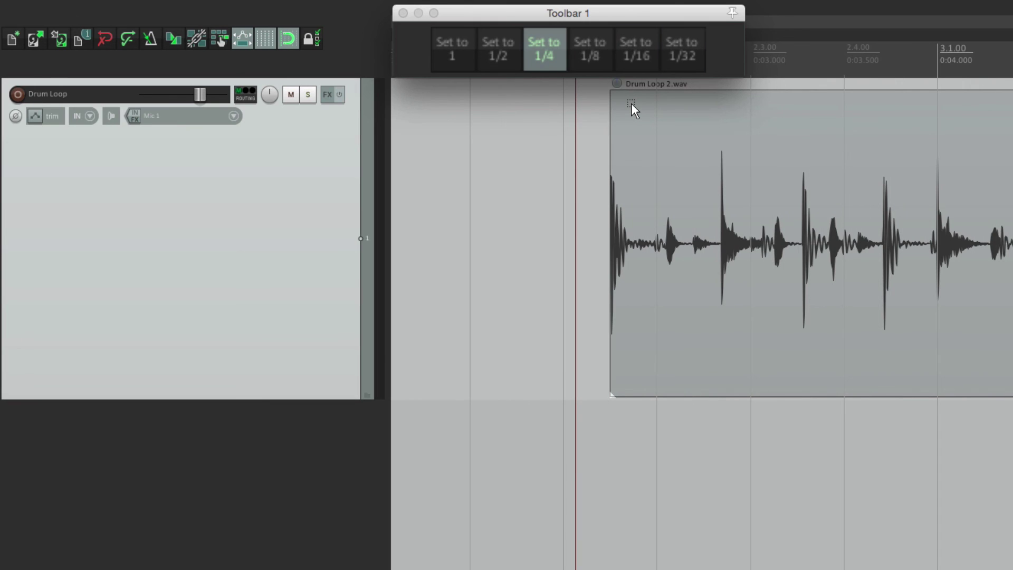
{"action": "key", "text": "ctrl+alt+g"}
{"action": "key", "text": "ctrl+alt+g"}
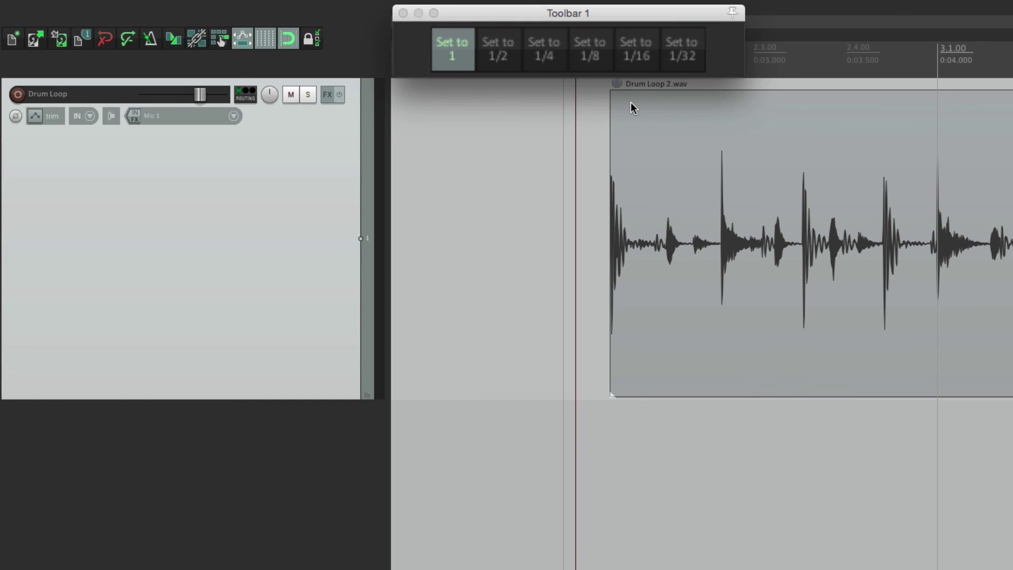
{"action": "key", "text": "ctrl+alt+g"}
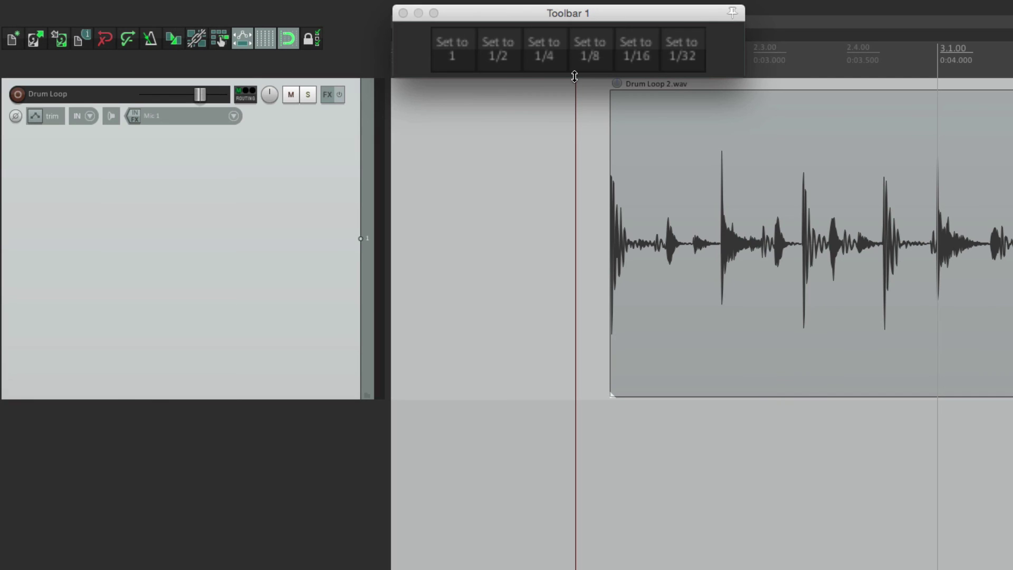
{"action": "key", "text": "ctrl+alt+g"}
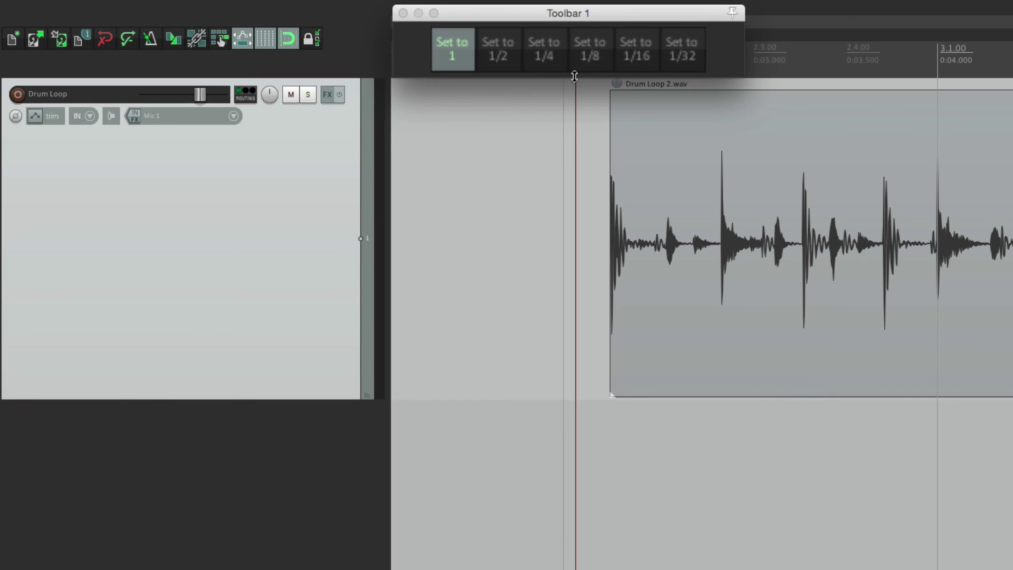
{"action": "key", "text": "ctrl+alt+g"}
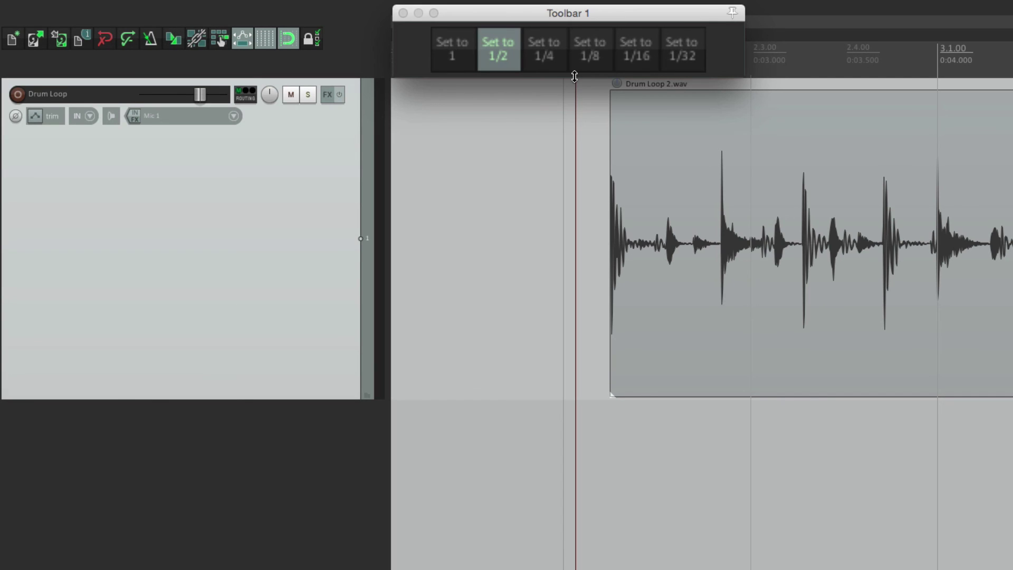
{"action": "key", "text": "ctrl+alt+g"}
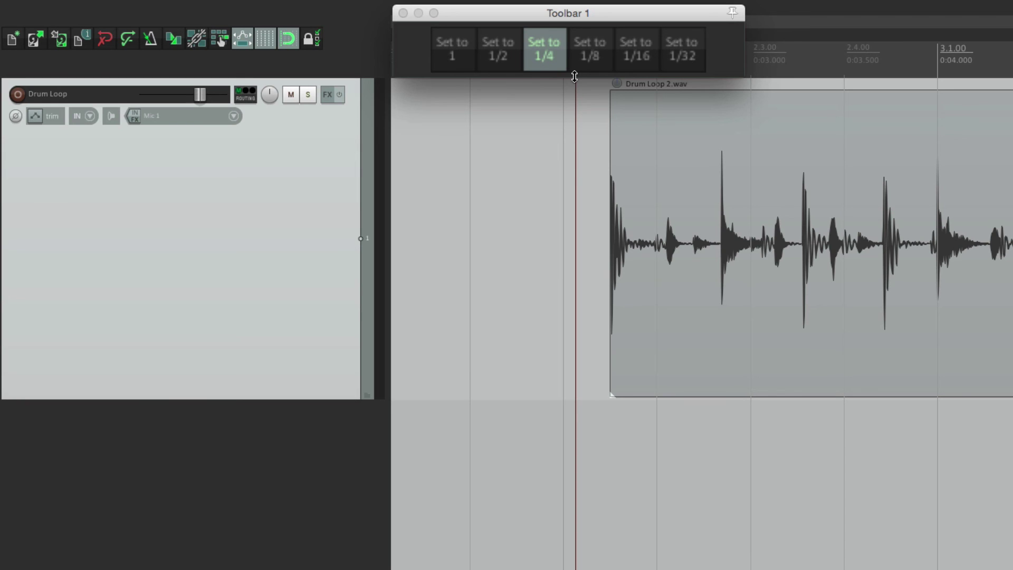
{"action": "left_click", "coordinate": [454, 50]}
{"action": "left_click", "coordinate": [598, 57]}
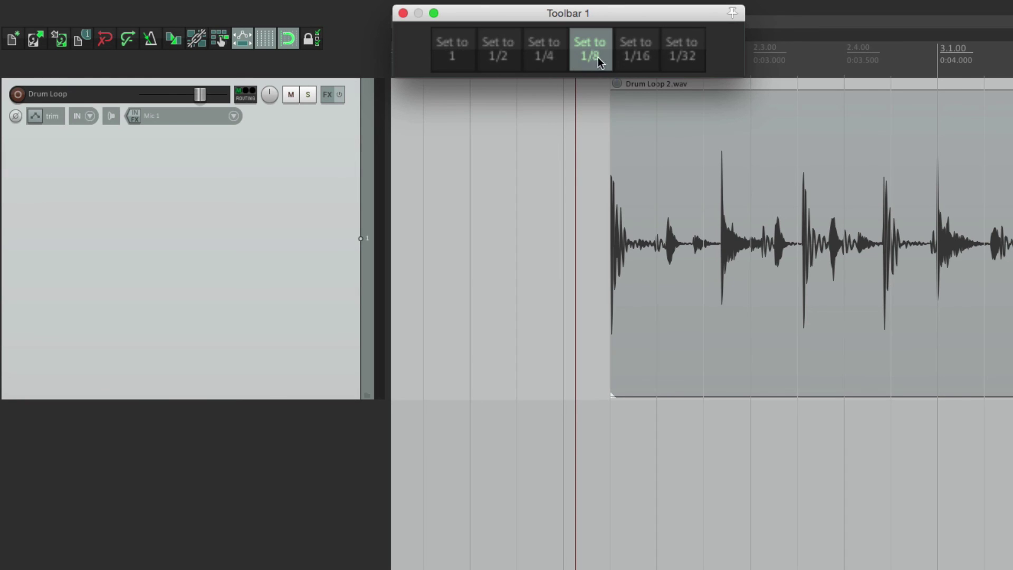
{"action": "left_click", "coordinate": [629, 57]}
{"action": "left_click", "coordinate": [669, 57]}
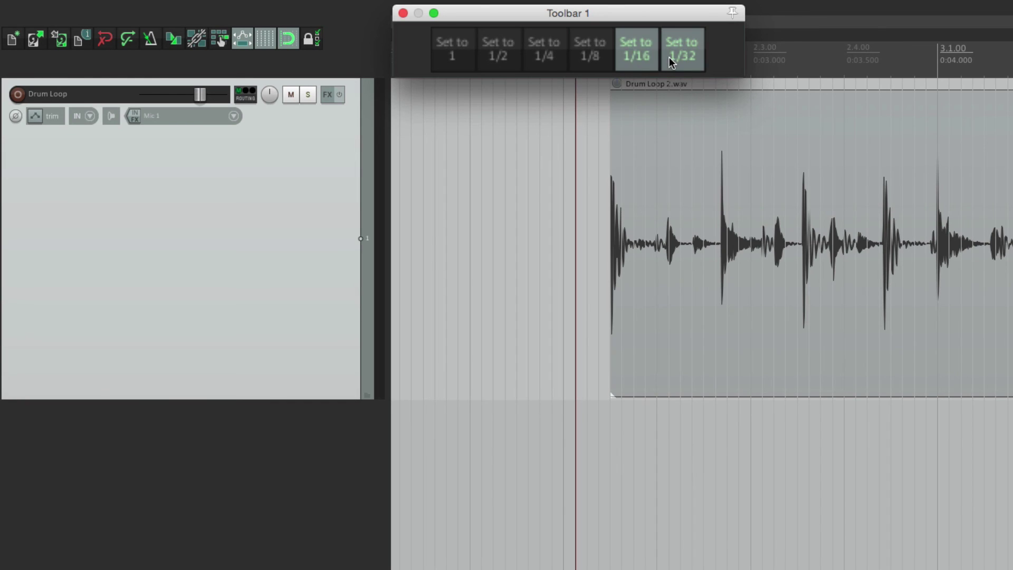
{"action": "left_click", "coordinate": [529, 44]}
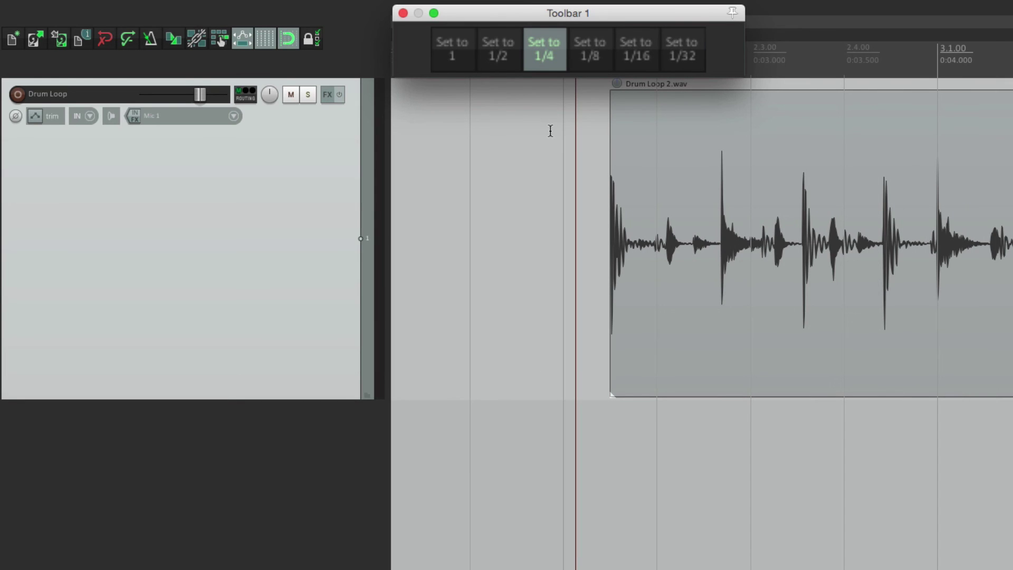
{"action": "right_click", "coordinate": [268, 43]}
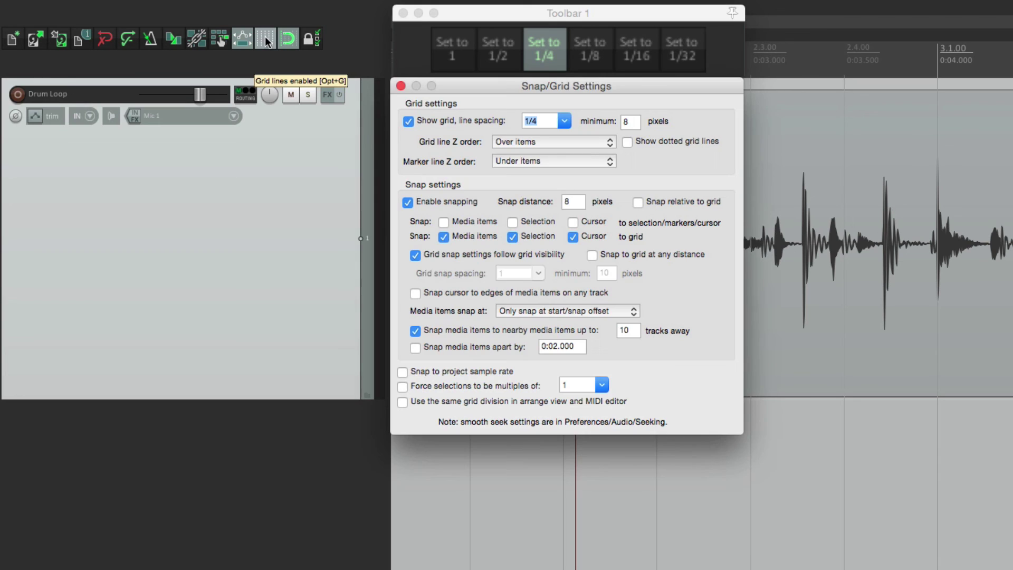
{"action": "left_click", "coordinate": [563, 118]}
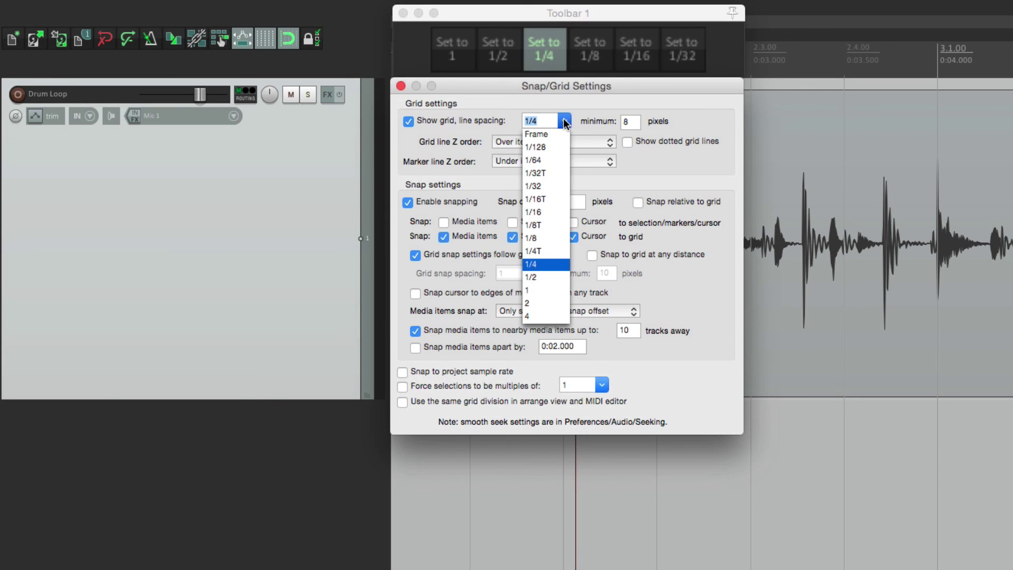
{"action": "left_click", "coordinate": [603, 109]}
Close the snap settings, step the grid through 1/8, 1/16 and 1/32 with arrow keys, and close Toolbar 1.
{"action": "key", "text": "Escape"}
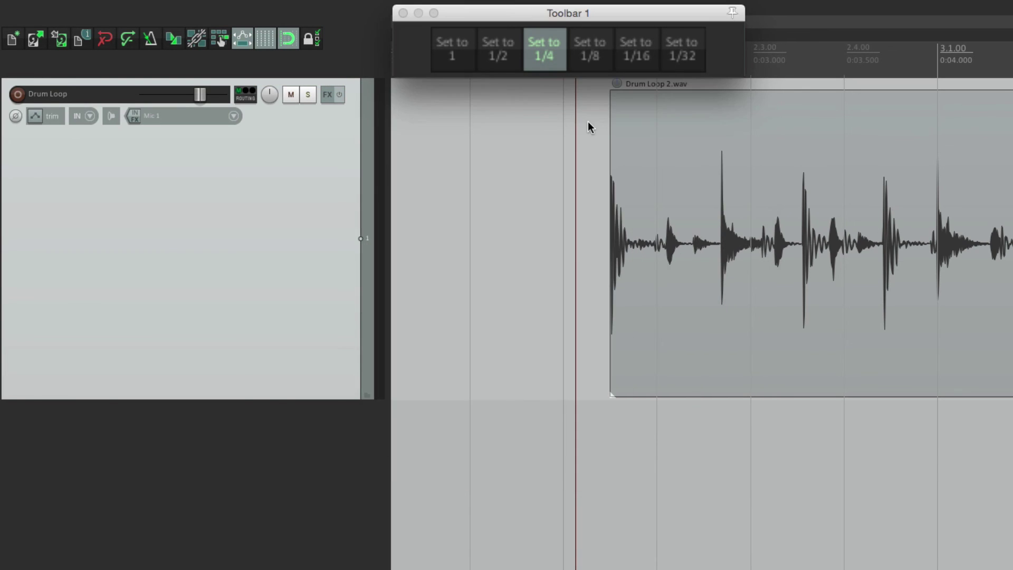
{"action": "key", "text": "Right"}
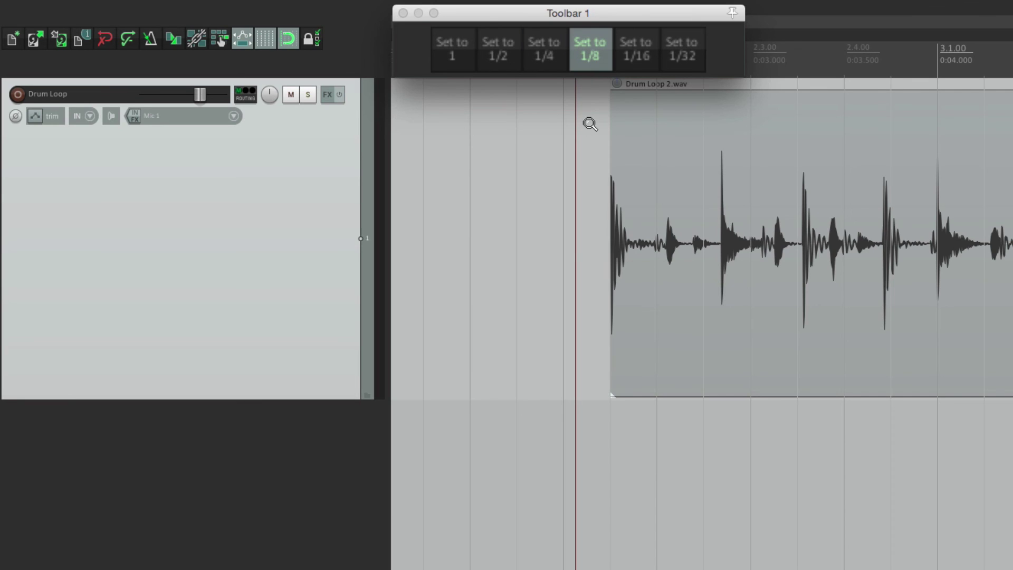
{"action": "key", "text": "Right"}
{"action": "key", "text": "Right"}
{"action": "key", "text": "Left"}
{"action": "key", "text": "Left"}
{"action": "key", "text": "Left"}
{"action": "key", "text": "Right"}
{"action": "left_click", "coordinate": [403, 13]}
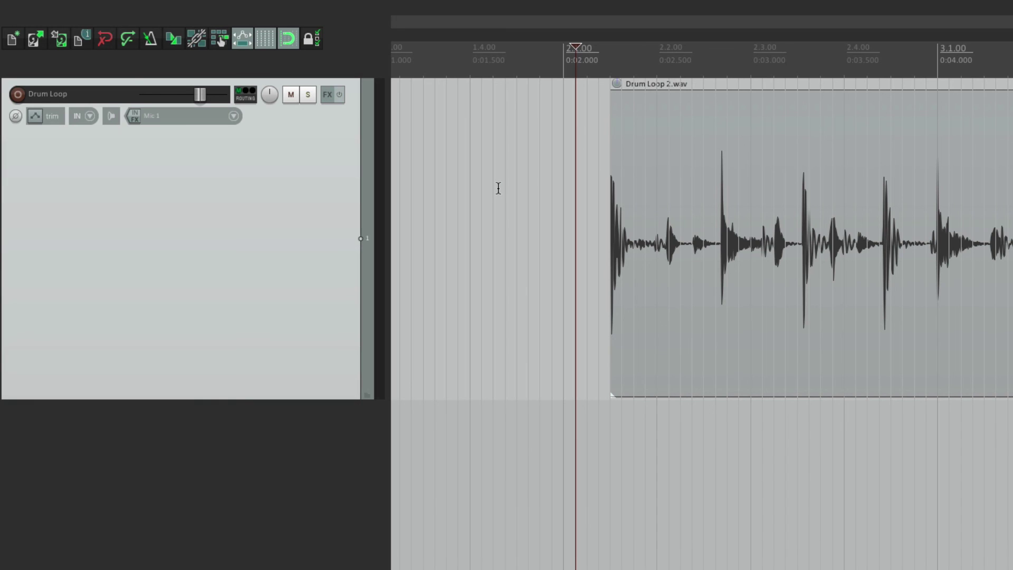
Reopen floating Toolbar 1 from the main toolbar's Open toolbar menu.
{"action": "right_click", "coordinate": [354, 62]}
{"action": "mouse_move", "coordinate": [364, 87]}
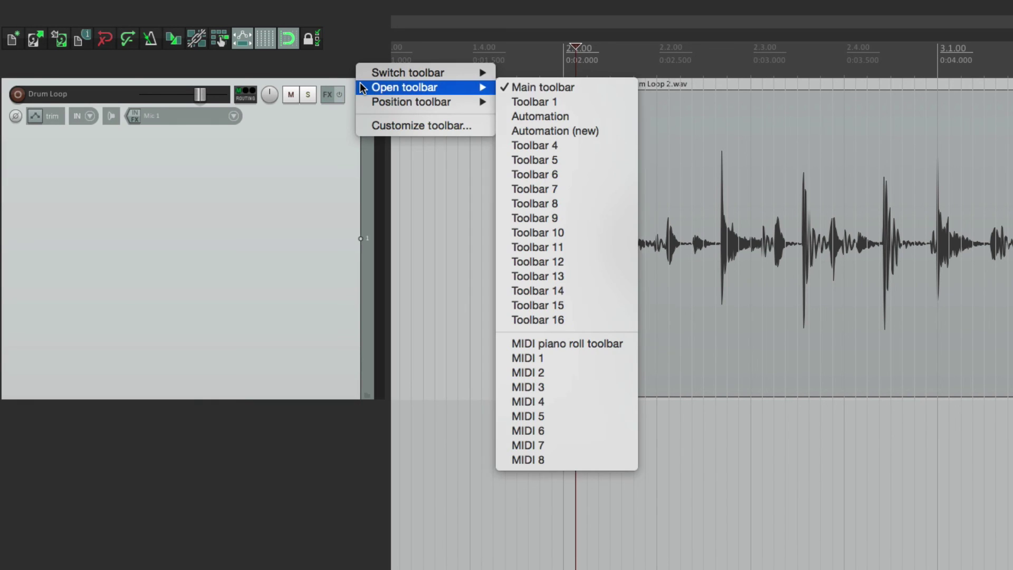
{"action": "left_click", "coordinate": [502, 103]}
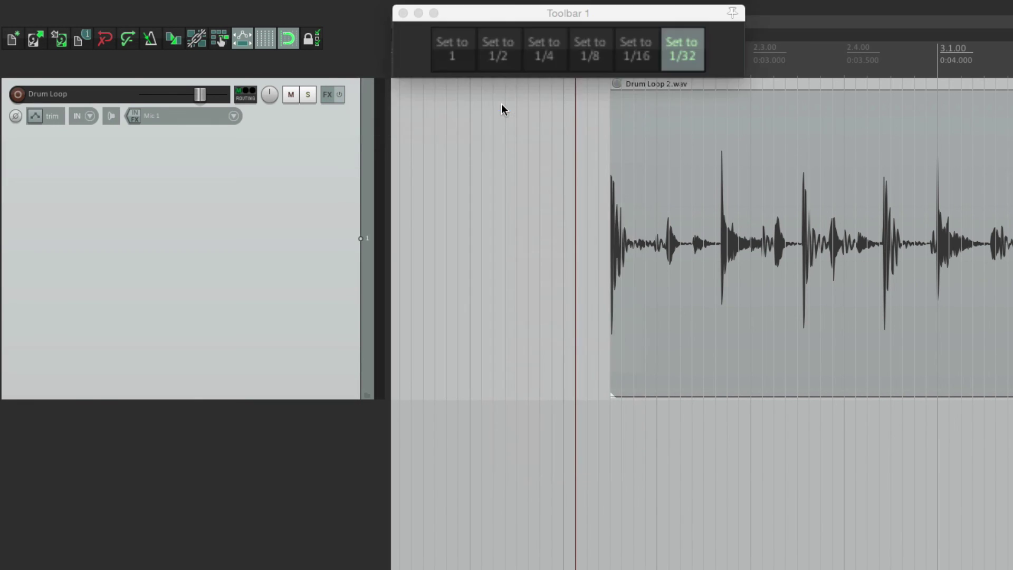
Set the grid to 1/16, then coarsen it with the [ key through 1/8 to 1/2.
{"action": "left_click", "coordinate": [616, 68]}
{"action": "left_click", "coordinate": [598, 140]}
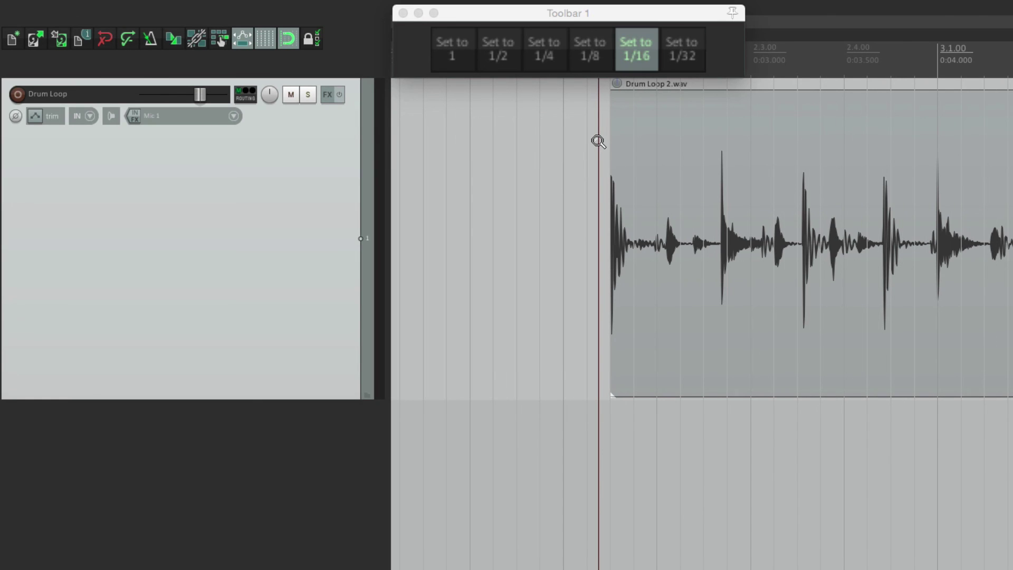
{"action": "key", "text": "bracketleft"}
{"action": "key", "text": "bracketleft"}
{"action": "key", "text": "bracketleft"}
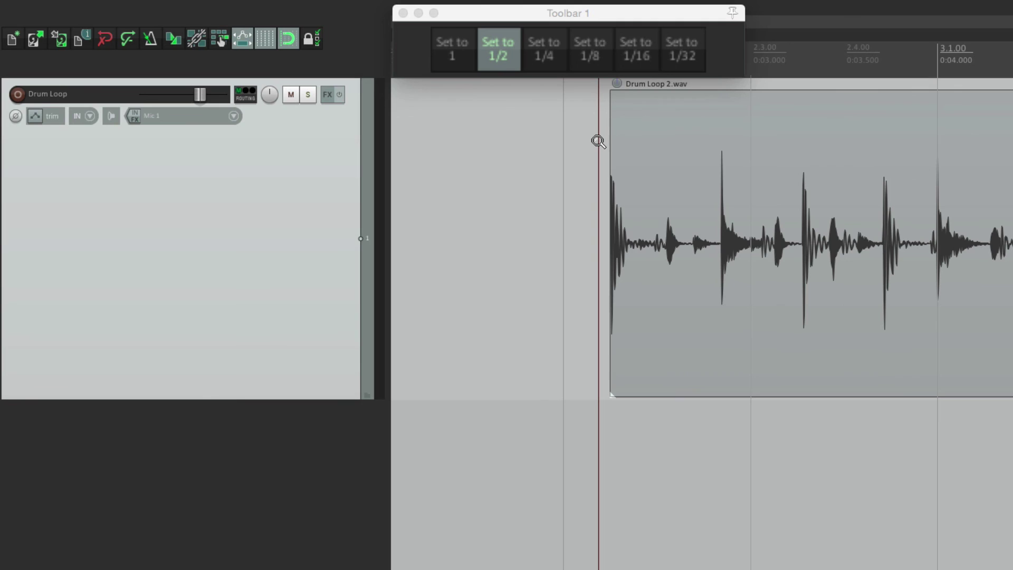
{"action": "key", "text": "bracketleft"}
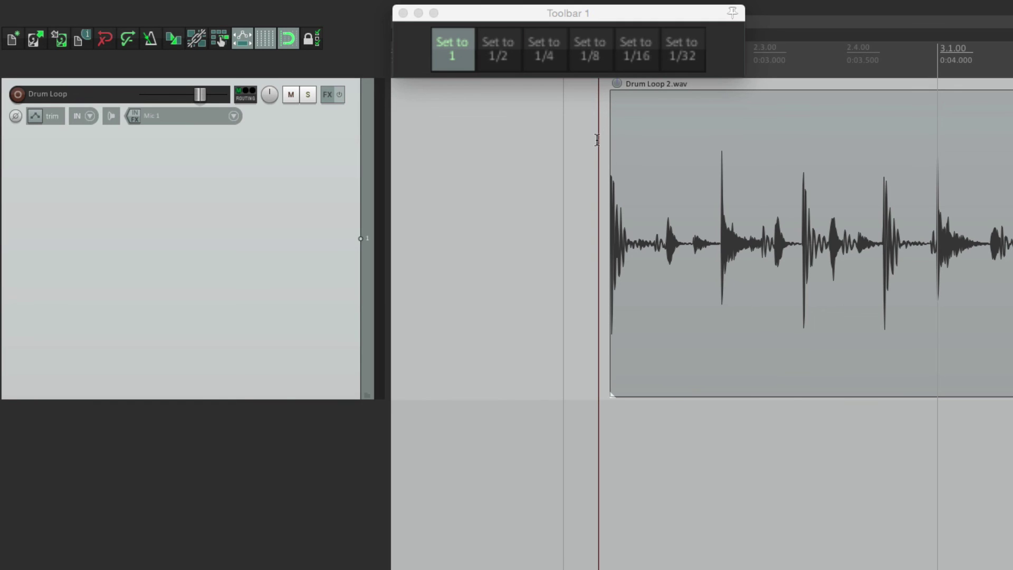